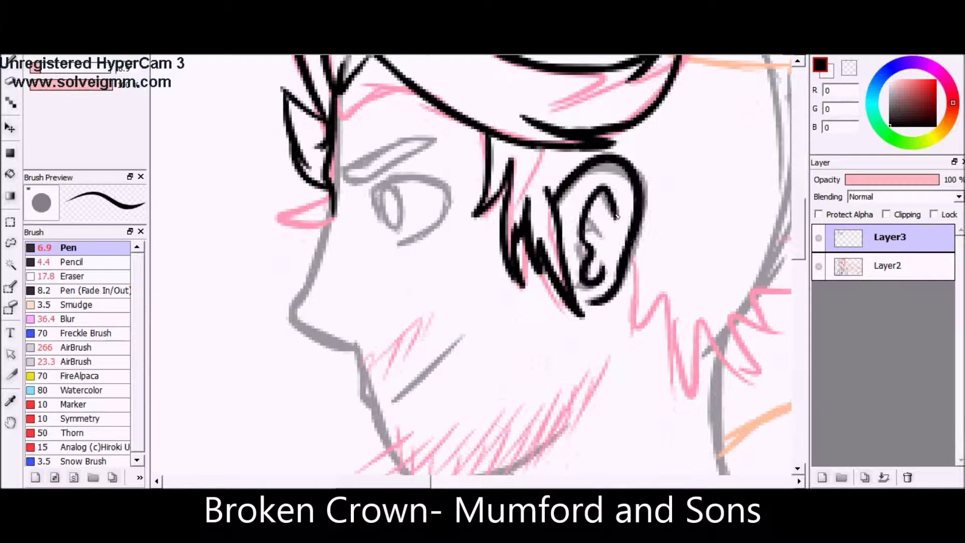
# - Undo the last stroke and ink the face's profile, eye, eyebrow and smiling mouth over the sketch
pyautogui.hotkey('ctrl', 'z')
pyautogui.moveTo(334, 202); pyautogui.dragTo(342, 342)
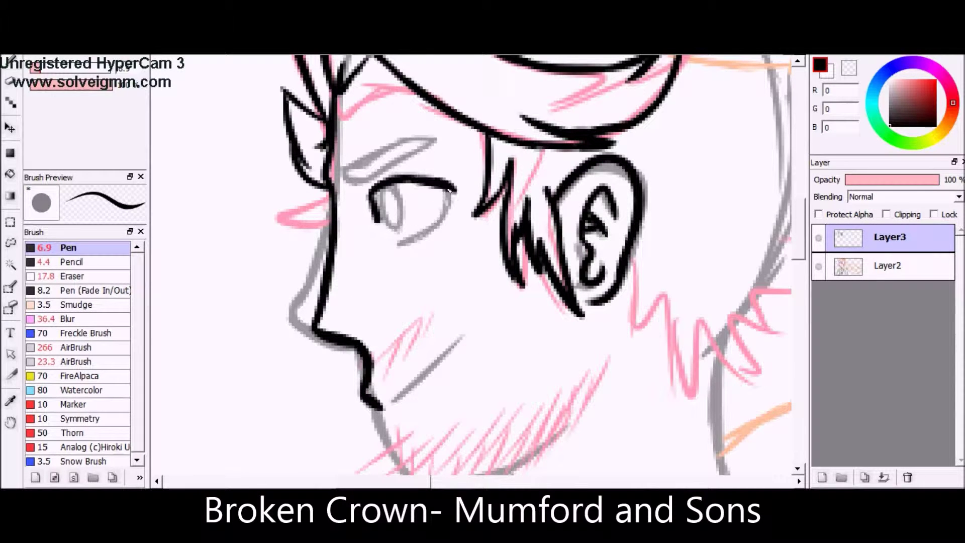
pyautogui.moveTo(437, 142); pyautogui.dragTo(352, 174)
pyautogui.scroll(-3, 447, 302)
pyautogui.moveTo(392, 301); pyautogui.dragTo(467, 231)
# - Ink the broken crown's band, jagged spikes and crack over the orange sketch, cleaning up strokes with the Eraser
pyautogui.scroll(6, 448, 352)
pyautogui.hscroll(3, 448, 352)
pyautogui.scroll(5, 448, 301)
pyautogui.moveTo(306, 209)
pyautogui.mouseDown()
pyautogui.moveTo(508, 302)
pyautogui.moveTo(512, 289)
pyautogui.mouseUp()
pyautogui.moveTo(616, 350); pyautogui.dragTo(544, 322)
pyautogui.moveTo(309, 209)
pyautogui.mouseDown()
pyautogui.moveTo(440, 70)
pyautogui.moveTo(606, 125)
pyautogui.moveTo(676, 262)
pyautogui.moveTo(619, 346)
pyautogui.mouseUp()
pyautogui.click(76, 276)
pyautogui.click(68, 248)
pyautogui.moveTo(445, 115); pyautogui.dragTo(440, 167)
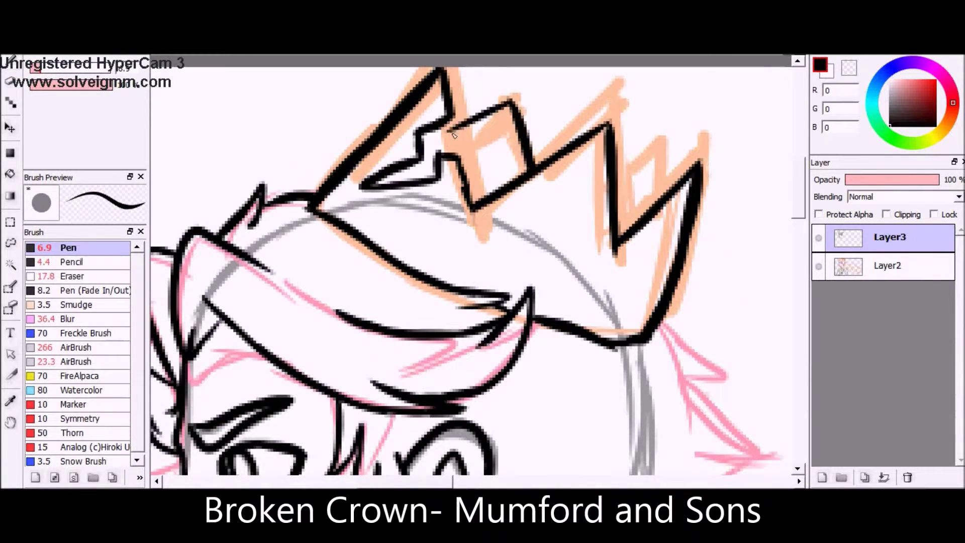
# - Ink the spiky hair at the back of the head and below the ear
pyautogui.scroll(-5, 640, 212)
pyautogui.scroll(-2, 603, 282)
pyautogui.moveTo(573, 375)
pyautogui.mouseDown()
pyautogui.moveTo(603, 284)
pyautogui.moveTo(719, 196)
pyautogui.moveTo(490, 174)
pyautogui.moveTo(543, 262)
pyautogui.mouseUp()
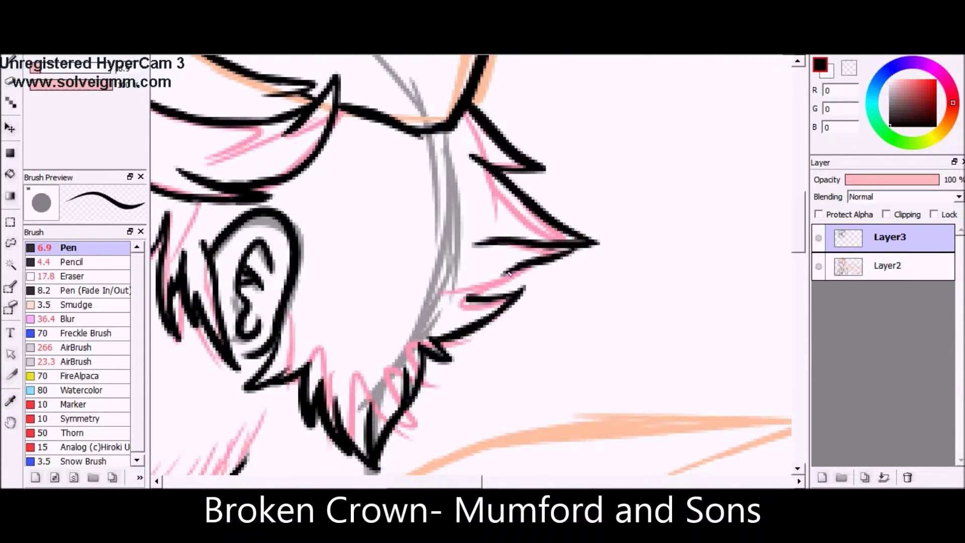
# - Ink the neck lines and the open shirt collar with its pointed flaps
pyautogui.scroll(-5, 473, 266)
pyautogui.moveTo(545, 124); pyautogui.dragTo(583, 237)
pyautogui.moveTo(470, 360); pyautogui.dragTo(589, 246)
pyautogui.moveTo(503, 348); pyautogui.dragTo(546, 427)
pyautogui.moveTo(358, 242)
pyautogui.mouseDown()
pyautogui.moveTo(384, 290)
pyautogui.moveTo(387, 403)
pyautogui.mouseUp()
pyautogui.moveTo(330, 285)
pyautogui.mouseDown()
pyautogui.moveTo(376, 347)
pyautogui.moveTo(371, 463)
pyautogui.mouseUp()
pyautogui.moveTo(346, 244); pyautogui.dragTo(375, 329)
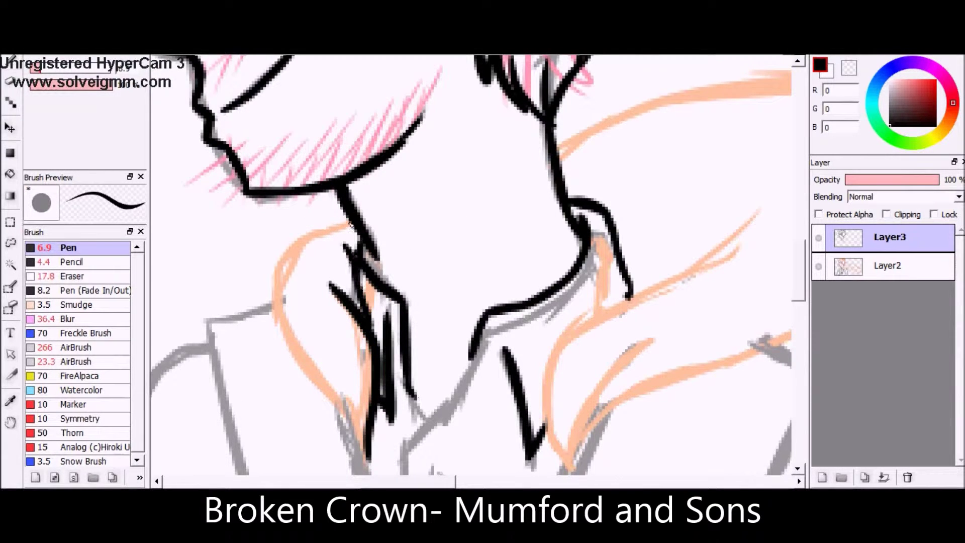
# - Ink the cape's folds around both sides of the collar and where it gathers at the shoulder
pyautogui.moveTo(352, 222); pyautogui.dragTo(365, 453)
pyautogui.moveTo(626, 211); pyautogui.dragTo(604, 282)
pyautogui.moveTo(749, 223); pyautogui.dragTo(583, 327)
pyautogui.moveTo(646, 281); pyautogui.dragTo(553, 372)
pyautogui.scroll(-5, 603, 301)
pyautogui.moveTo(638, 206)
pyautogui.mouseDown()
pyautogui.moveTo(553, 352)
pyautogui.moveTo(759, 216)
pyautogui.mouseUp()
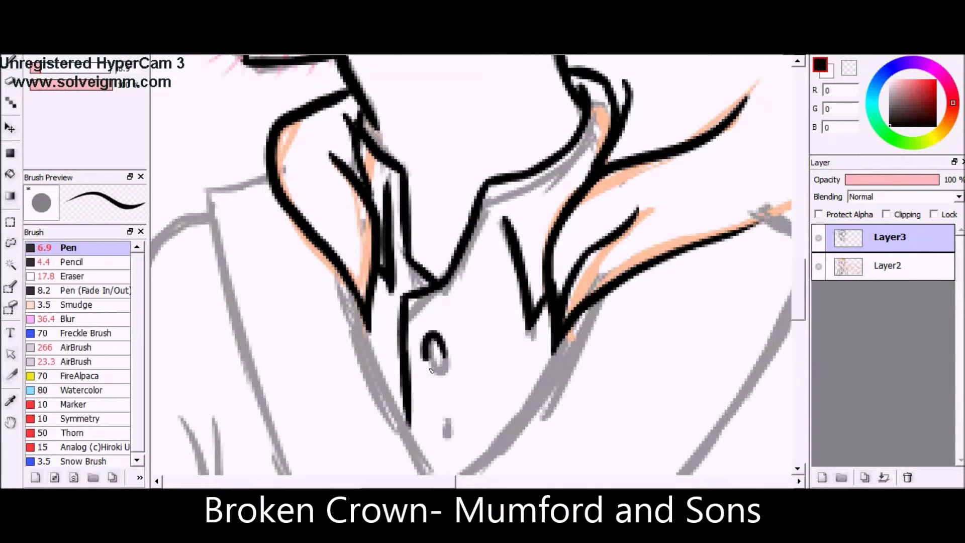
# - Ink the shirt buttons and the outlines of the chest drape and the bent arm's sleeve
pyautogui.scroll(-4, 360, 299)
pyautogui.scroll(4, 562, 269)
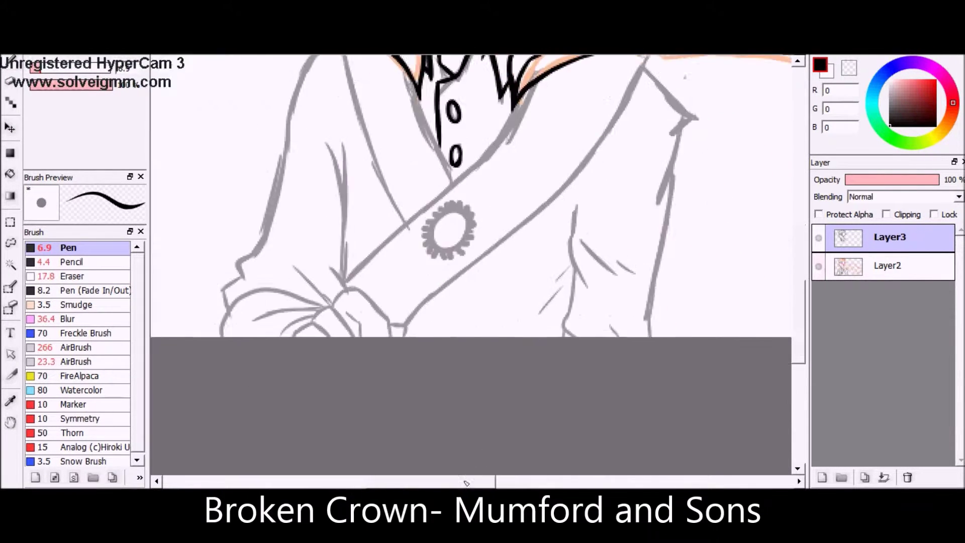
pyautogui.moveTo(561, 269); pyautogui.dragTo(586, 319)
pyautogui.moveTo(457, 84)
pyautogui.mouseDown()
pyautogui.moveTo(465, 296)
pyautogui.moveTo(518, 372)
pyautogui.mouseUp()
pyautogui.moveTo(335, 243)
pyautogui.mouseDown()
pyautogui.moveTo(307, 395)
pyautogui.moveTo(374, 389)
pyautogui.mouseUp()
# - Ink the hand, the gathered cuff and the sleeve creases of the bent arm
pyautogui.scroll(-5, 312, 392)
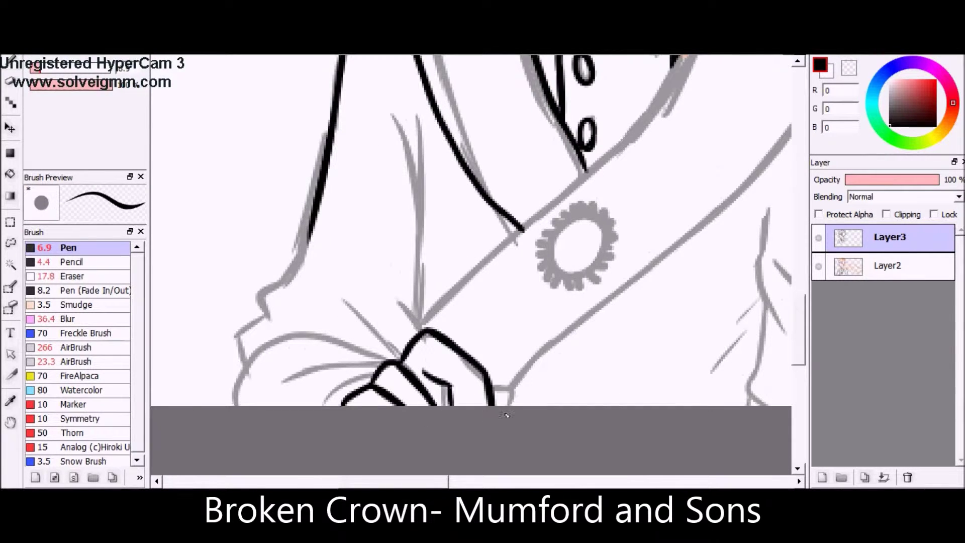
pyautogui.moveTo(506, 415); pyautogui.dragTo(492, 407)
pyautogui.moveTo(410, 121); pyautogui.dragTo(418, 330)
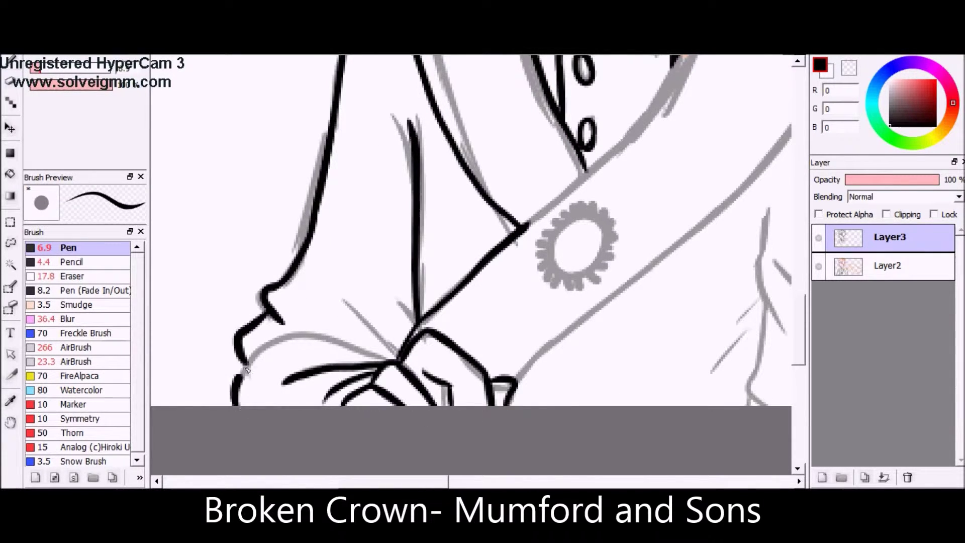
pyautogui.moveTo(308, 336); pyautogui.dragTo(380, 354)
pyautogui.scroll(-2, 380, 355)
pyautogui.scroll(2, 507, 119)
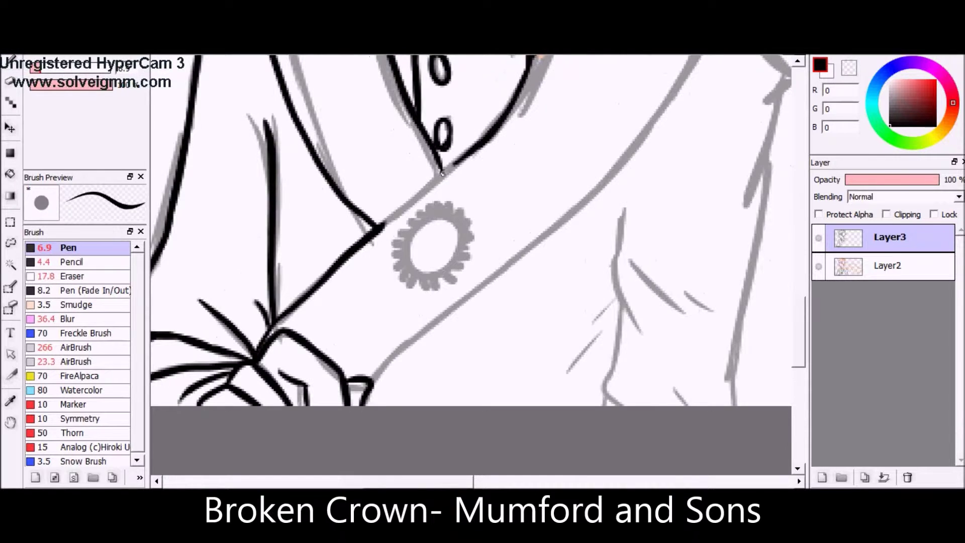
# - Ink the flowing cape's upper edge and inner folds from the neck outwards
pyautogui.scroll(-2, 442, 172)
pyautogui.scroll(2, 393, 158)
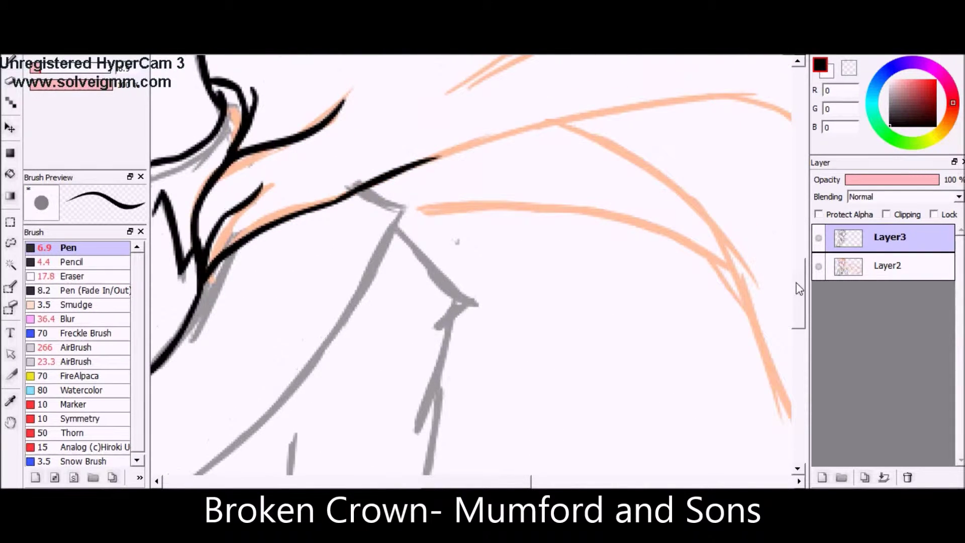
pyautogui.moveTo(801, 306); pyautogui.dragTo(801, 277)
pyautogui.moveTo(443, 246); pyautogui.dragTo(641, 162)
pyautogui.moveTo(199, 196); pyautogui.dragTo(558, 130)
pyautogui.moveTo(394, 194); pyautogui.dragTo(516, 148)
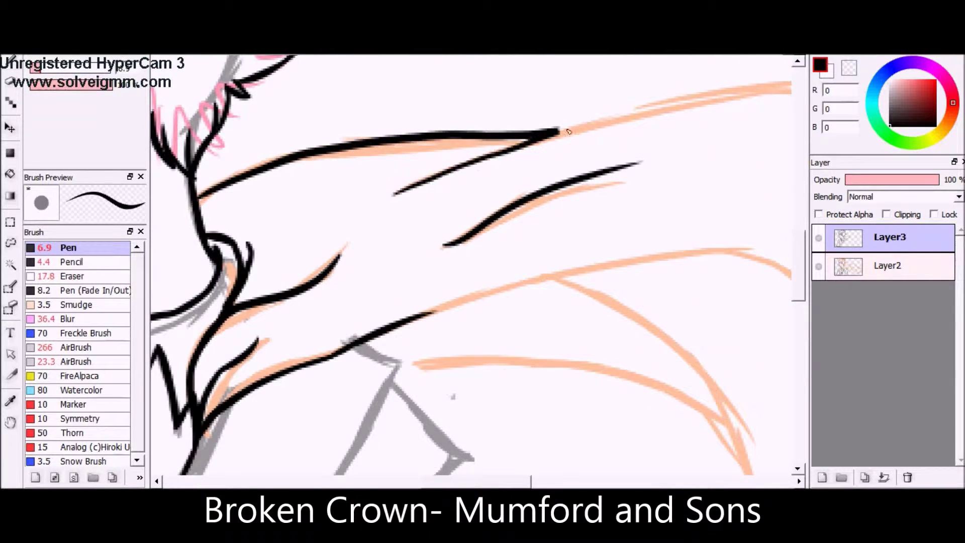
pyautogui.scroll(-2, 477, 408)
pyautogui.moveTo(470, 171); pyautogui.dragTo(754, 319)
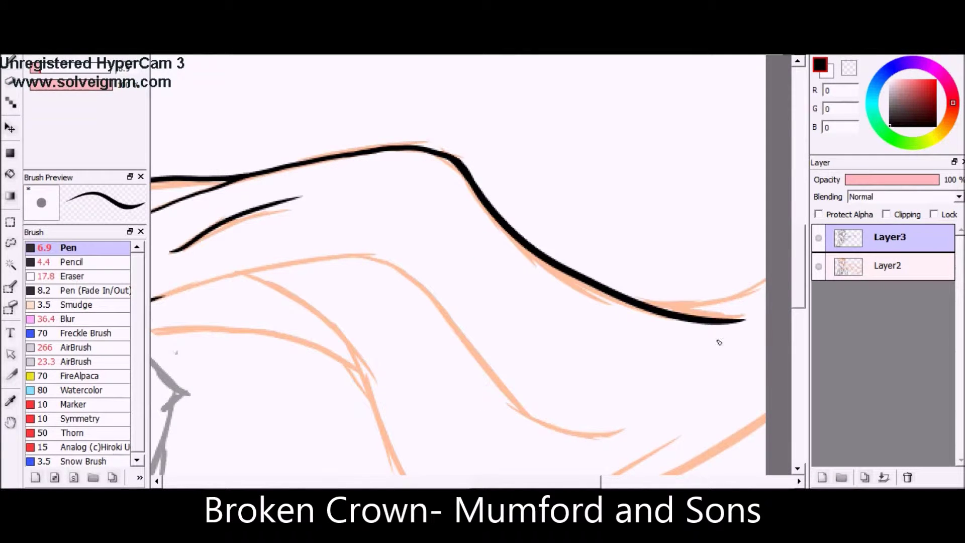
# - Ink the cape's long lower edge, undoing and redrawing its outer curve
pyautogui.scroll(-1, 754, 319)
pyautogui.click(72, 276)
pyautogui.click(68, 247)
pyautogui.moveTo(427, 271); pyautogui.dragTo(779, 424)
pyautogui.hotkey('ctrl', 'z')
pyautogui.moveTo(623, 372); pyautogui.dragTo(774, 440)
pyautogui.moveTo(189, 322); pyautogui.dragTo(632, 379)
# - Ink the sash's lower edge from the shoulder to the hand, refining the line with the Eraser at size 5.2
pyautogui.scroll(1, 515, 486)
pyautogui.scroll(-1, 515, 486)
pyautogui.scroll(2, 487, 107)
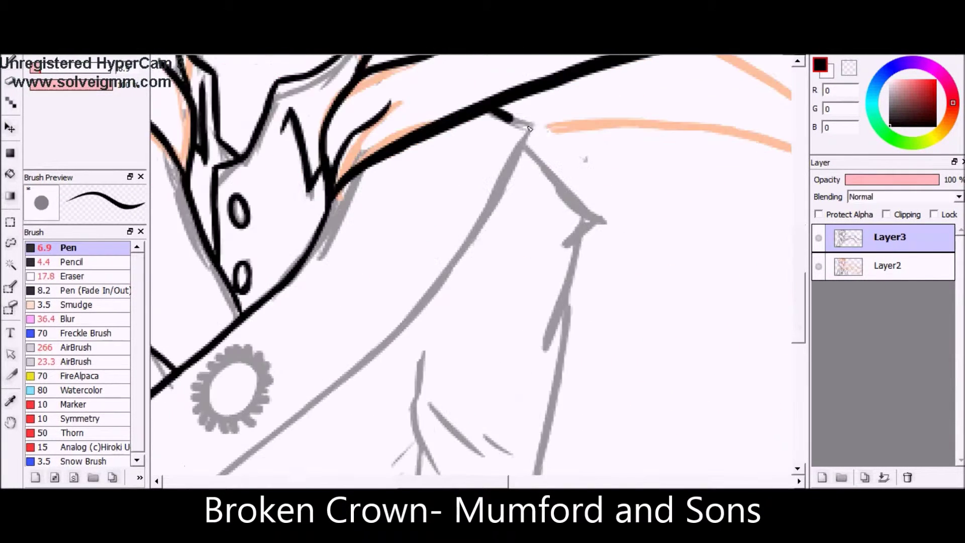
pyautogui.scroll(-2, 537, 157)
pyautogui.scroll(1, 537, 158)
pyautogui.press('e')
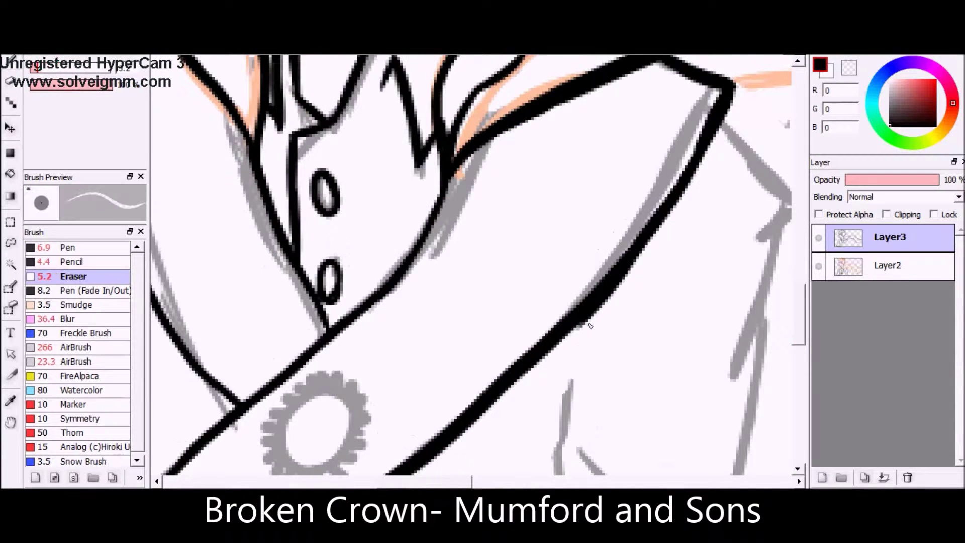
pyautogui.scroll(1, 610, 300)
pyautogui.press('b')
pyautogui.press('e')
pyautogui.press('b')
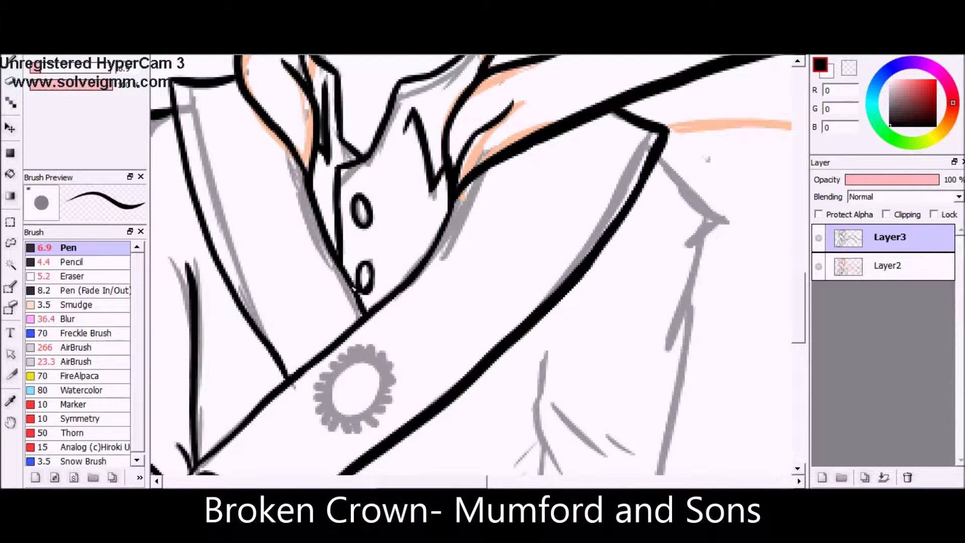
# - Ink the sleeve beneath the flowing cape with its creases, and the jacket edge below the sash
pyautogui.scroll(-1, 800, 320)
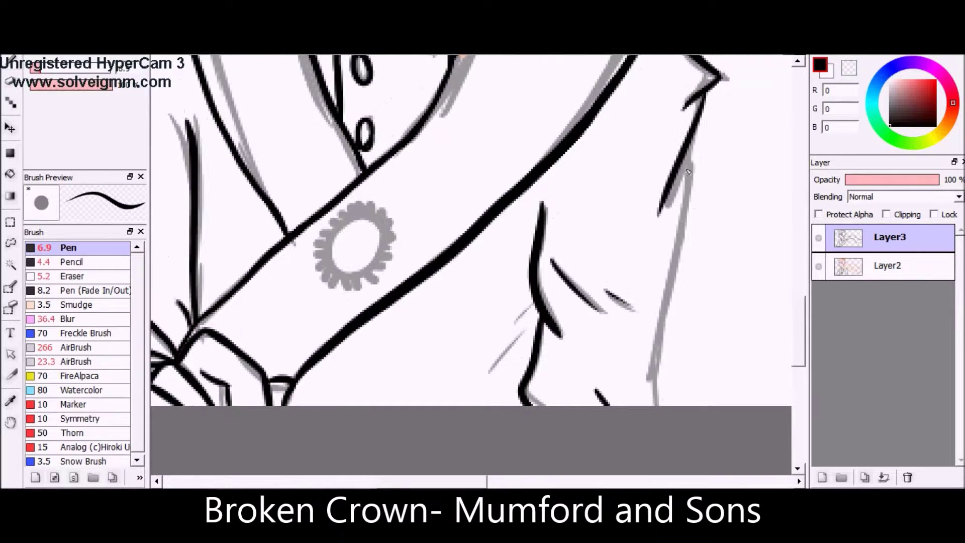
pyautogui.scroll(-2, 392, 313)
pyautogui.scroll(2, 392, 313)
pyautogui.moveTo(389, 311); pyautogui.dragTo(377, 359)
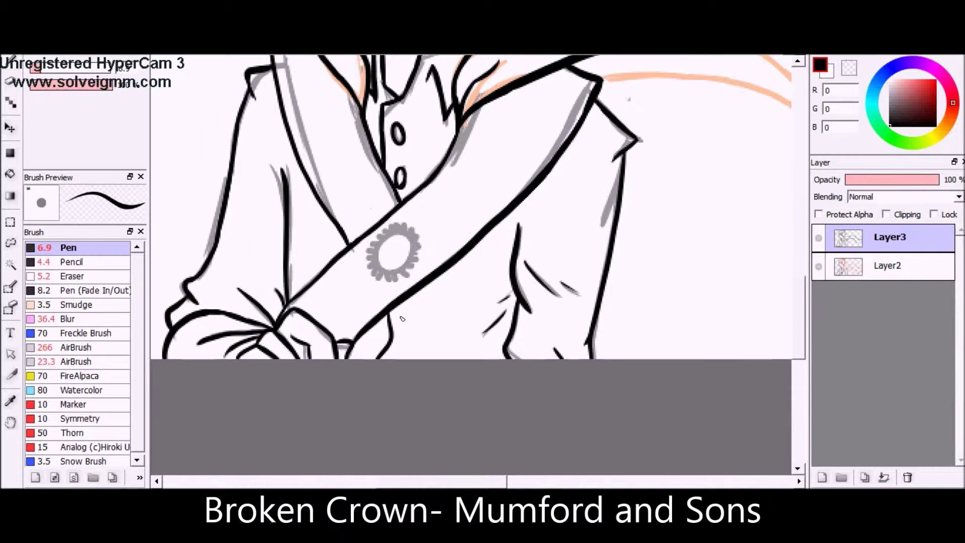
# - Hide the Layer2 sketch and add the small buttons and waist crease below the sash
pyautogui.press('e')
pyautogui.click(818, 266)
pyautogui.scroll(-1, 494, 236)
pyautogui.press('b')
pyautogui.scroll(-1, 493, 237)
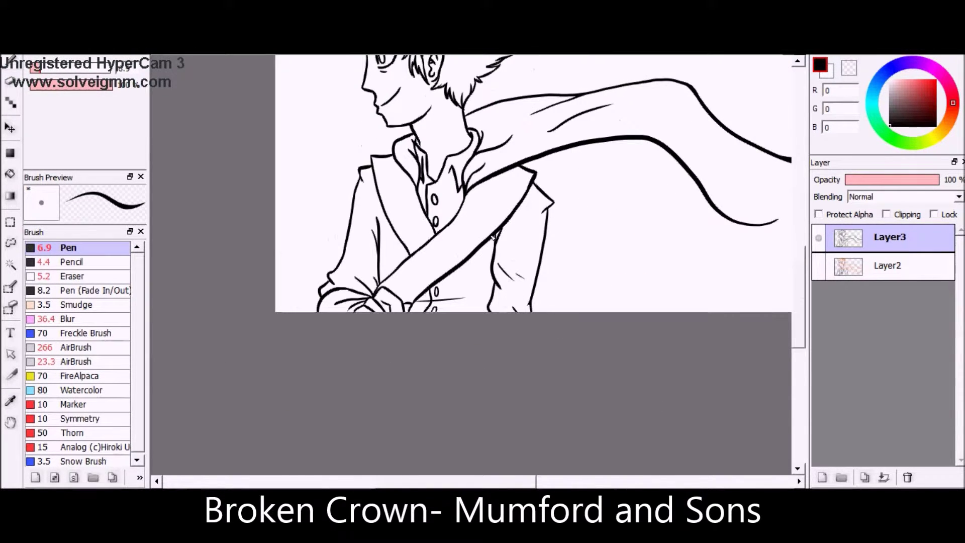
# - Show the Layer2 sketch again and ink the cape's inner fold and lower trailing end
pyautogui.scroll(3, 495, 258)
pyautogui.click(819, 267)
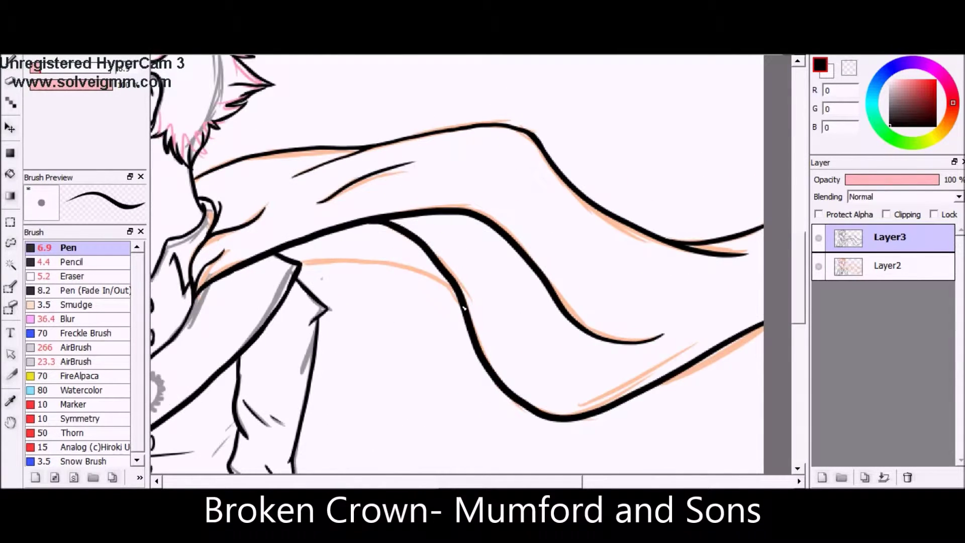
pyautogui.scroll(-3, 527, 426)
# - Reduce the Pen size to 4.4 and ink the ruffled brooch's oval centre and scalloped rim on the sash
pyautogui.scroll(6, 539, 241)
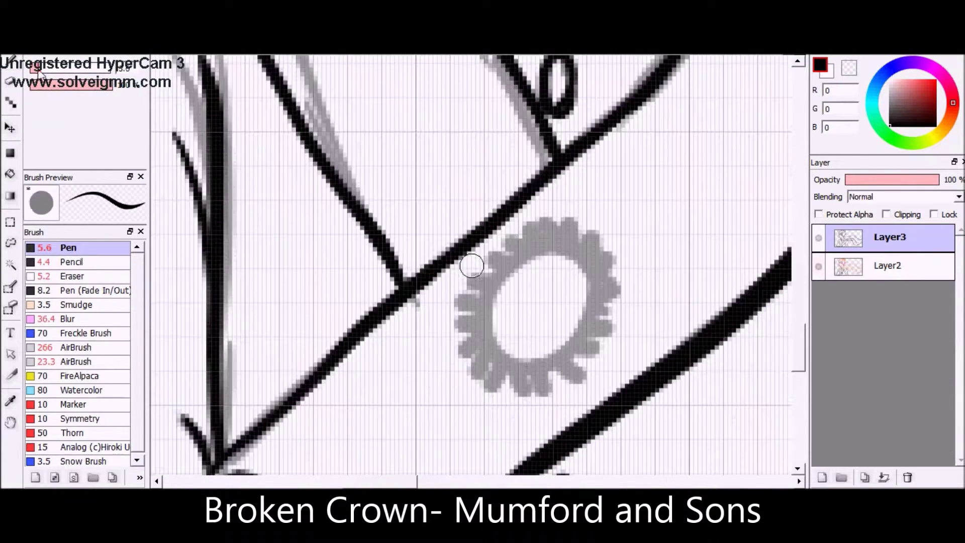
pyautogui.press('[')
pyautogui.press('[')
pyautogui.moveTo(560, 249); pyautogui.dragTo(539, 241)
pyautogui.moveTo(481, 269); pyautogui.dragTo(547, 375)
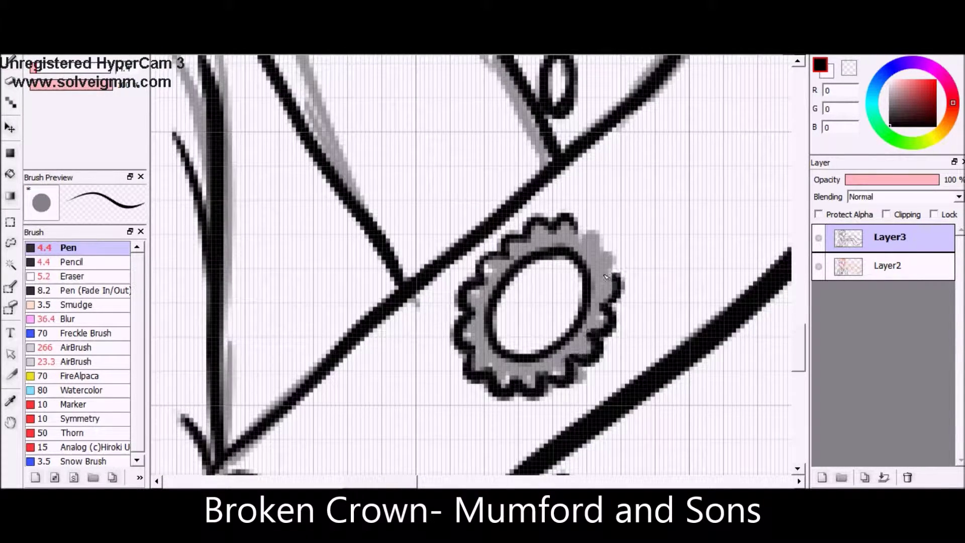
pyautogui.moveTo(607, 277); pyautogui.dragTo(607, 279)
# - Delete the Layer2 sketch and add a new layer beneath the Layer3 line art
pyautogui.scroll(-6, 607, 279)
pyautogui.click(818, 267)
pyautogui.scroll(2, 774, 316)
pyautogui.click(818, 267)
pyautogui.click(888, 266)
pyautogui.click(907, 477)
pyautogui.click(822, 477)
pyautogui.moveTo(887, 237); pyautogui.dragTo(887, 267)
# - Hatch the beard along the jaw and the moustache above the mouth on Layer3
pyautogui.click(890, 236)
pyautogui.scroll(5, 510, 192)
pyautogui.moveTo(534, 135)
pyautogui.mouseDown()
pyautogui.moveTo(509, 192)
pyautogui.moveTo(669, 211)
pyautogui.moveTo(579, 241)
pyautogui.moveTo(538, 307)
pyautogui.mouseUp()
pyautogui.moveTo(696, 212)
pyautogui.mouseDown()
pyautogui.moveTo(644, 151)
pyautogui.moveTo(614, 251)
pyautogui.moveTo(669, 201)
pyautogui.mouseUp()
pyautogui.scroll(-2, 620, 323)
pyautogui.scroll(1, 621, 324)
pyautogui.moveTo(603, 131)
pyautogui.mouseDown()
pyautogui.moveTo(593, 209)
pyautogui.moveTo(551, 247)
pyautogui.mouseUp()
pyautogui.scroll(-2, 551, 248)
pyautogui.scroll(-2, 552, 261)
# - On Layer4, fill the hair reddish brown and the crown gold
pyautogui.click(888, 265)
pyautogui.click(913, 102)
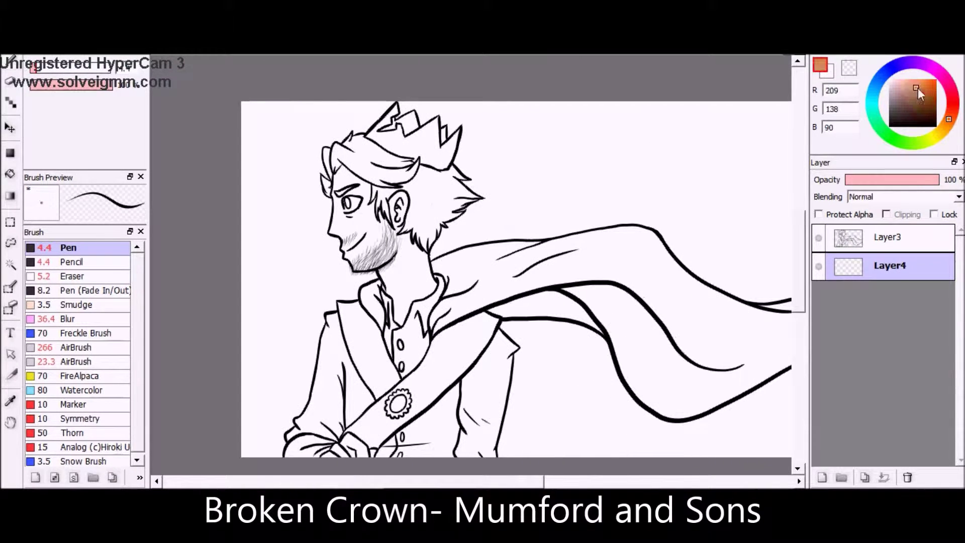
pyautogui.moveTo(407, 172); pyautogui.dragTo(428, 186)
pyautogui.click(951, 115)
pyautogui.moveTo(428, 186); pyautogui.dragTo(422, 156)
pyautogui.click(936, 70)
pyautogui.click(412, 136)
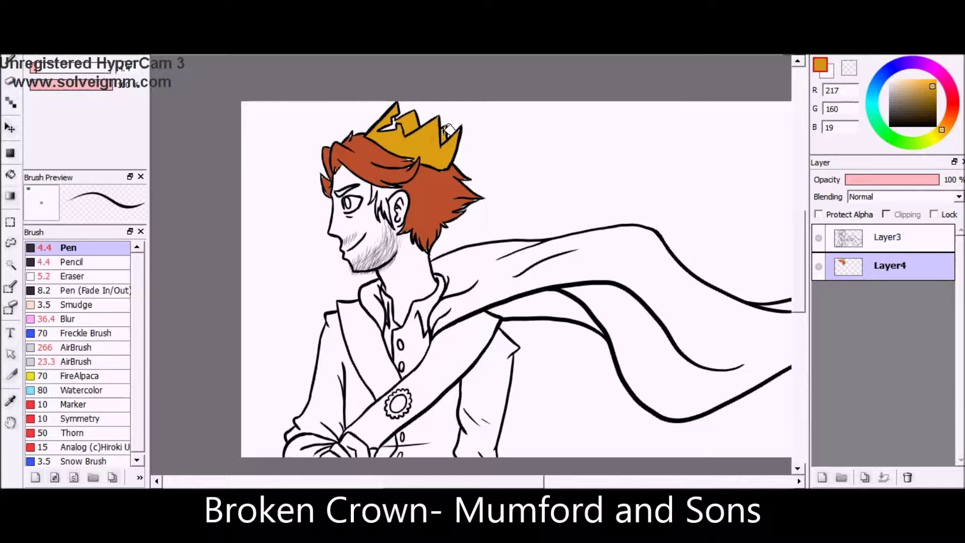
# - Fill the face and neck with a peach skin tone
pyautogui.click(951, 115)
pyautogui.click(417, 215)
pyautogui.moveTo(352, 211)
pyautogui.mouseDown()
pyautogui.moveTo(402, 282)
pyautogui.moveTo(418, 345)
pyautogui.mouseUp()
# - Fill the jacket dark grey and the brooch's centre purple (RGB 169, 58, 186)
pyautogui.click(890, 87)
pyautogui.click(490, 386)
pyautogui.click(915, 101)
pyautogui.click(398, 403)
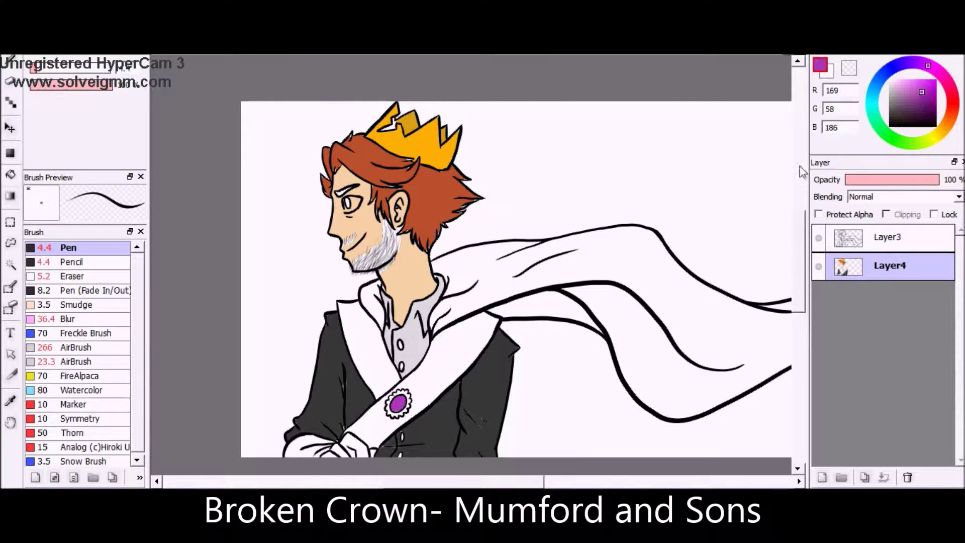
# - Add a new layer and fill the cape and sash red (RGB 182, 11, 25)
pyautogui.click(823, 477)
pyautogui.click(934, 93)
pyautogui.click(534, 288)
pyautogui.click(402, 352)
pyautogui.scroll(-5, 534, 288)
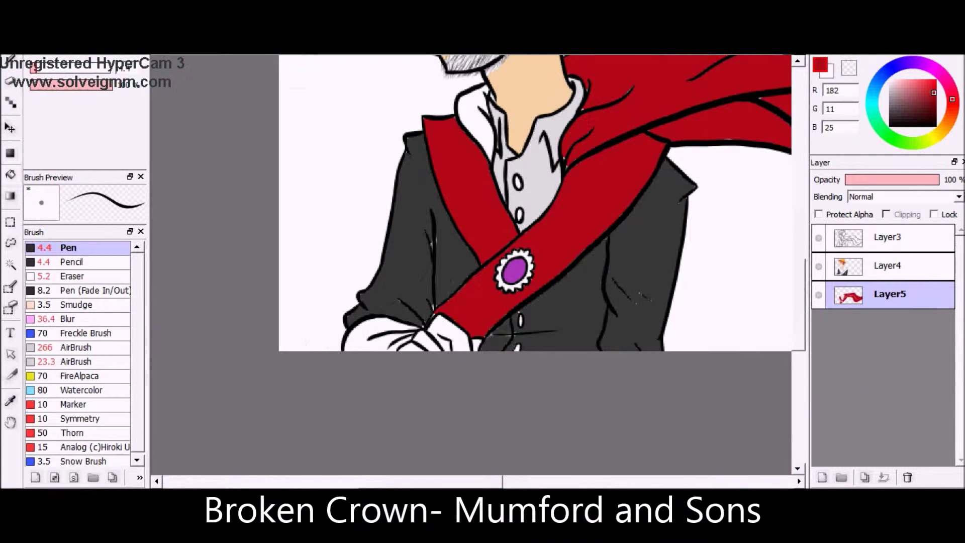
# - Rename the red cape layer as Kilt patterns
pyautogui.scroll(-4, 595, 422)
pyautogui.doubleClick(890, 294)
pyautogui.write('Kilt patterns')
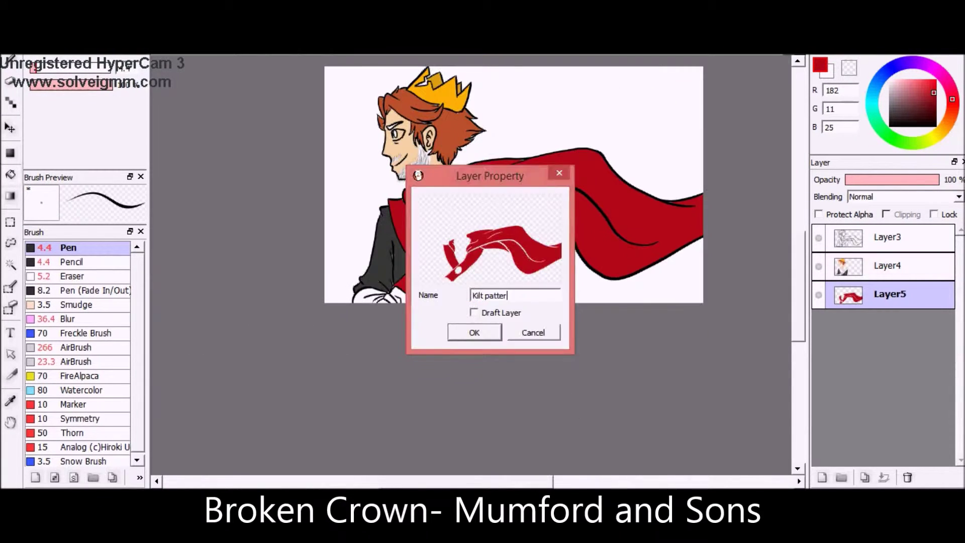
pyautogui.press('Return')
# - Add a new layer and fill the cuff orange (RGB 232, 145, 14) and the hand red (RGB 182, 11, 25)
pyautogui.scroll(4, 400, 291)
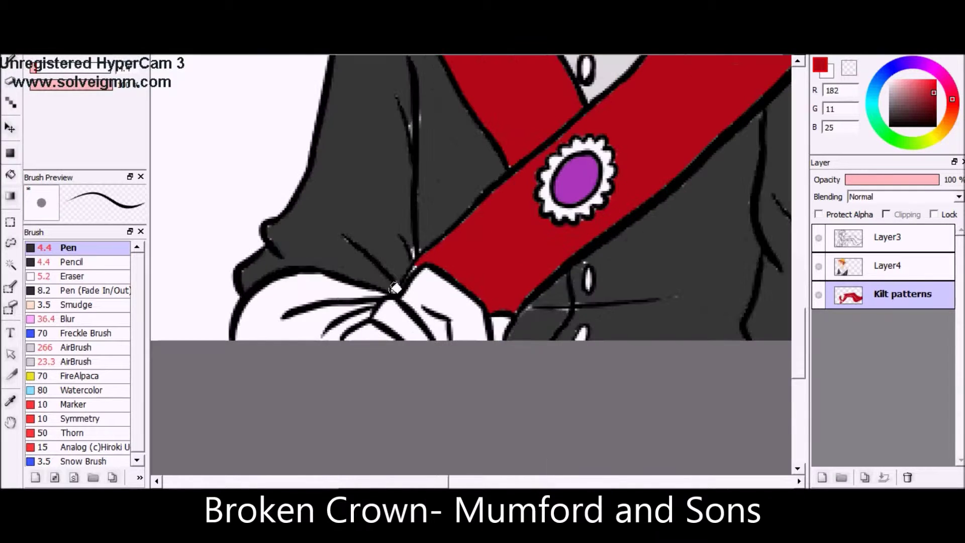
pyautogui.click(823, 478)
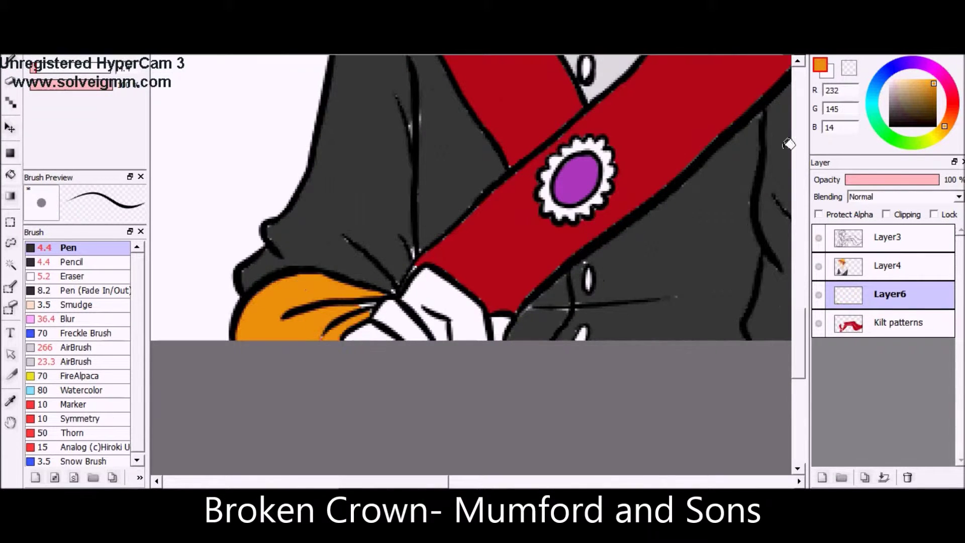
pyautogui.scroll(-4, 488, 289)
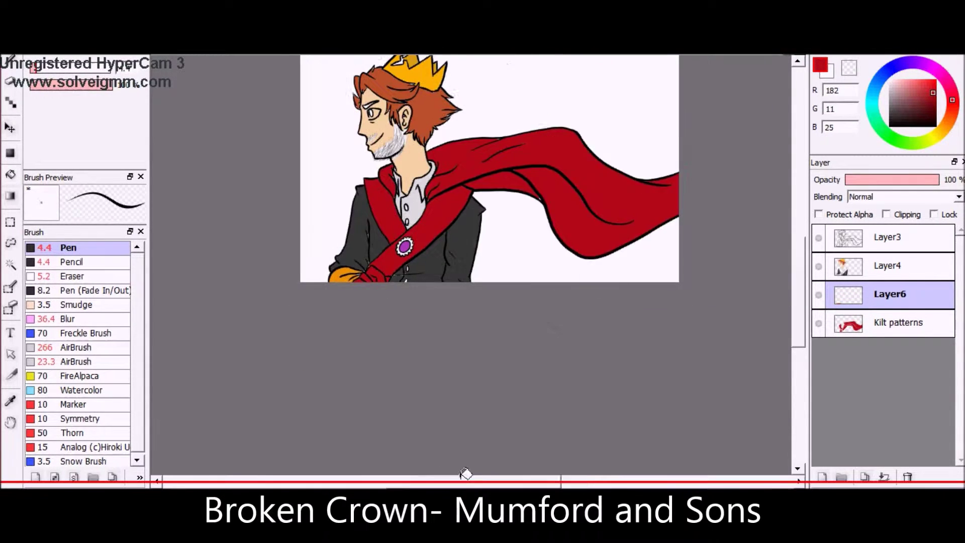
# - Add a new layer and merge the Layer4 colours into Layer6
pyautogui.click(822, 477)
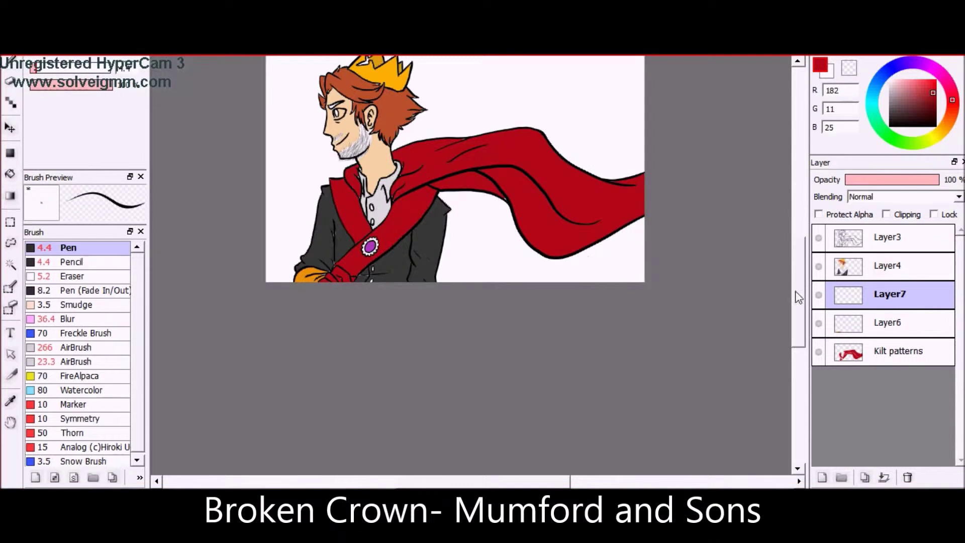
pyautogui.scroll(3, 689, 469)
pyautogui.hotkey('ctrl', 'e')
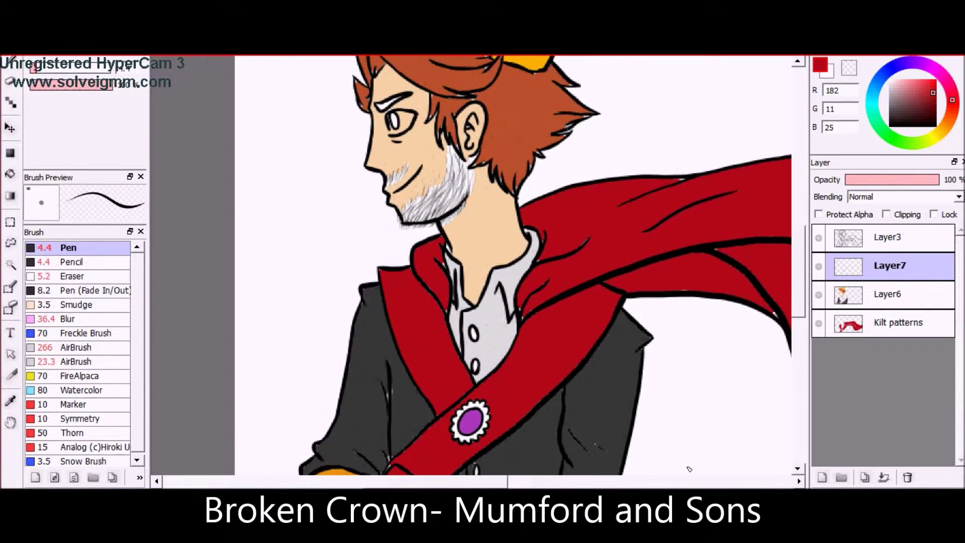
# - Sample the crown, hair and skin colours and paint over the unfilled gaps in those areas on Layer7
pyautogui.scroll(5, 689, 469)
pyautogui.scroll(2, 452, 134)
pyautogui.keyDown('alt'); pyautogui.click(452, 133); pyautogui.keyUp('alt')
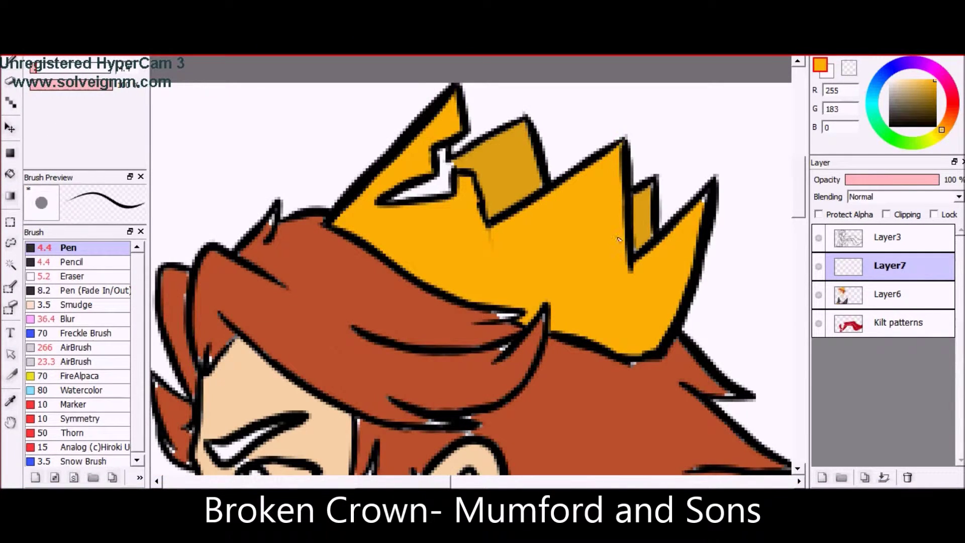
pyautogui.keyDown('alt'); pyautogui.click(577, 223); pyautogui.keyUp('alt')
pyautogui.keyDown('alt'); pyautogui.click(304, 283); pyautogui.keyUp('alt')
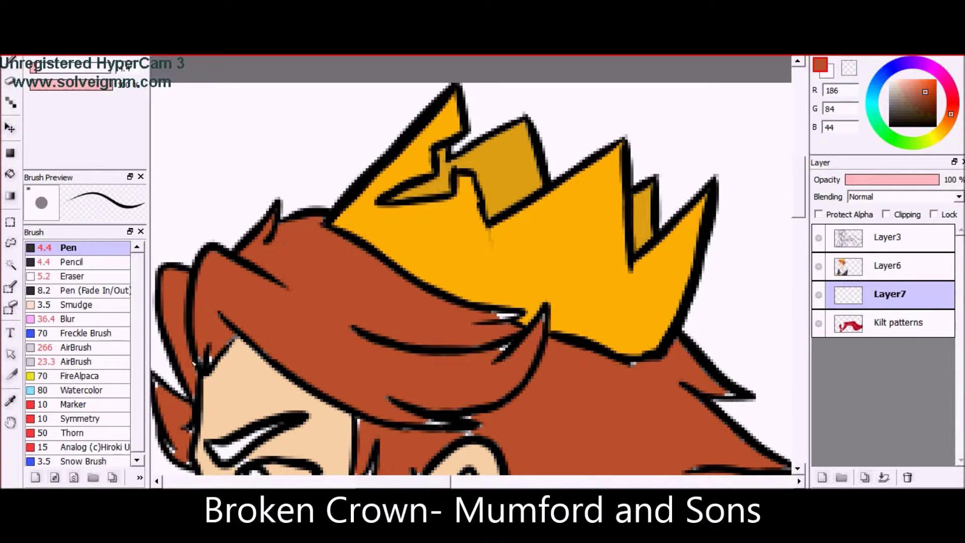
pyautogui.scroll(-3, 693, 363)
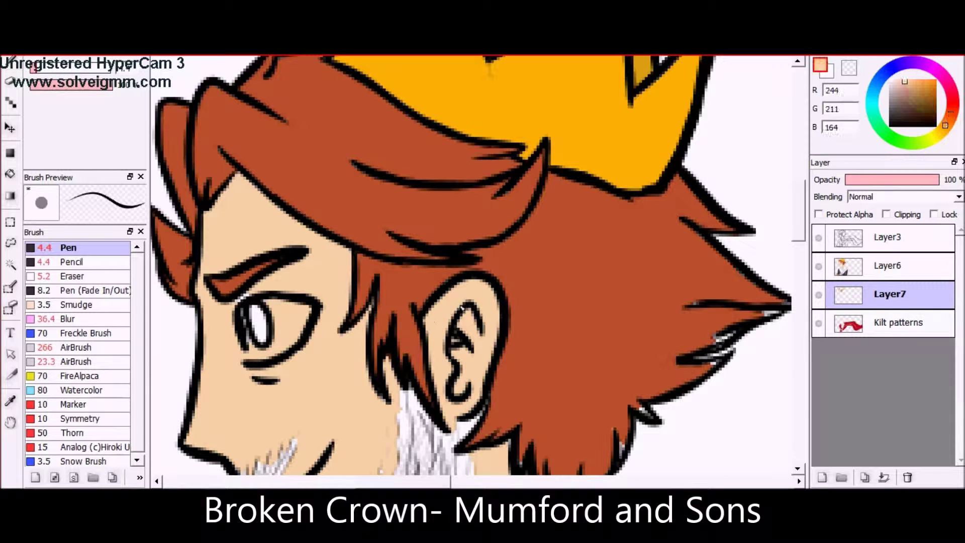
# - Colour the eye white and, on Layer6, fill the iris grey-blue (RGB 97, 155, 159)
pyautogui.click(891, 81)
pyautogui.click(888, 265)
pyautogui.click(875, 103)
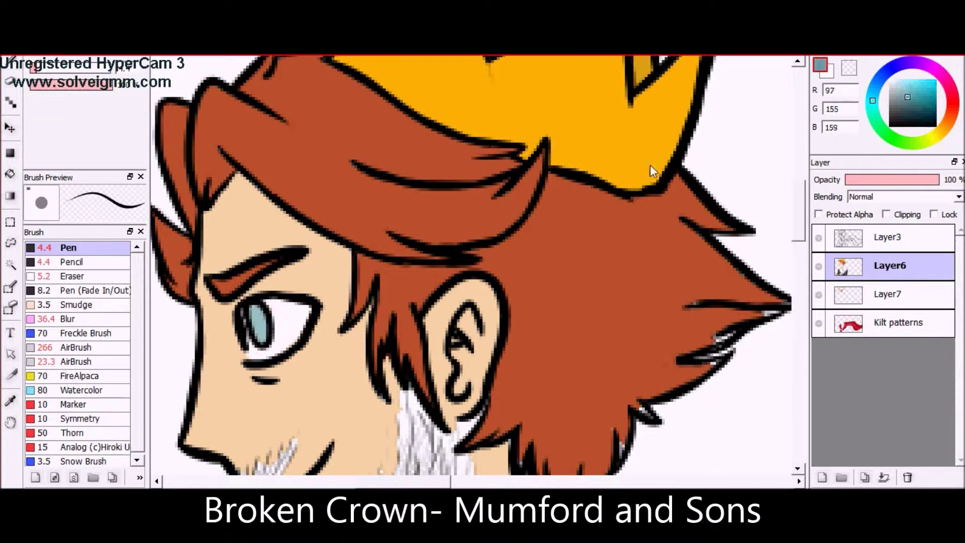
# - On Layer7, paint the unfilled beard, jaw and neck areas with the skin colour (RGB 244, 211, 164)
pyautogui.click(888, 294)
pyautogui.scroll(-2, 472, 266)
pyautogui.moveTo(473, 307); pyautogui.dragTo(412, 387)
pyautogui.scroll(-4, 473, 266)
pyautogui.moveTo(452, 221)
pyautogui.mouseDown()
pyautogui.moveTo(417, 332)
pyautogui.moveTo(322, 332)
pyautogui.mouseUp()
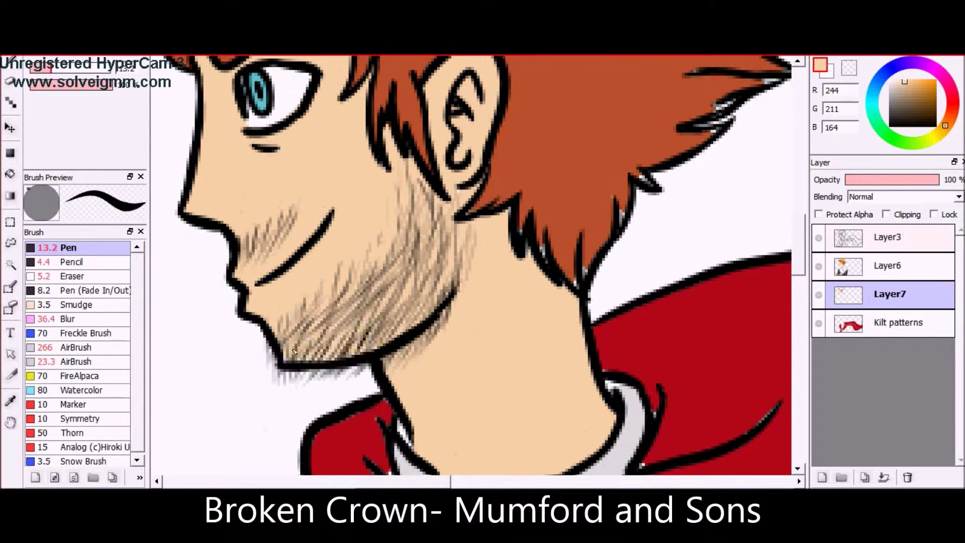
# - Reduce the pen to size 4.8 and paint over the gaps in the back hair with reddish brown (RGB 186, 84, 44)
pyautogui.moveTo(65, 71); pyautogui.dragTo(40, 70)
pyautogui.scroll(3, 472, 266)
pyautogui.hscroll(5, 472, 266)
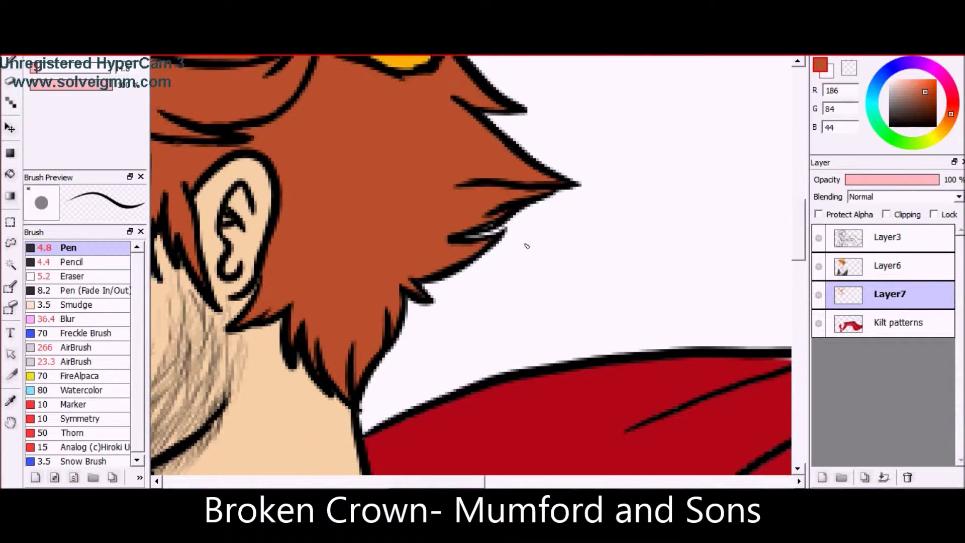
pyautogui.scroll(-3, 458, 77)
# - Airbrush the beard and jawline on Layer6 with the hair's reddish brown, reducing the brush size to 20.4
pyautogui.click(888, 266)
pyautogui.click(76, 361)
pyautogui.moveTo(432, 229); pyautogui.dragTo(367, 289)
pyautogui.moveTo(427, 201)
pyautogui.mouseDown()
pyautogui.moveTo(440, 243)
pyautogui.moveTo(347, 234)
pyautogui.mouseUp()
pyautogui.moveTo(88, 68); pyautogui.dragTo(76, 68)
pyautogui.moveTo(352, 224); pyautogui.dragTo(336, 236)
pyautogui.moveTo(433, 222)
pyautogui.mouseDown()
pyautogui.moveTo(390, 287)
pyautogui.moveTo(398, 307)
pyautogui.mouseUp()
# - Erase the beard colour spilling past the jaw and sample the skin colour (RGB 244, 211, 164) on Layer7
pyautogui.scroll(2, 382, 302)
pyautogui.press('e')
pyautogui.moveTo(347, 326); pyautogui.dragTo(317, 339)
pyautogui.click(904, 297)
pyautogui.scroll(2, 392, 254)
pyautogui.keyDown('alt'); pyautogui.click(393, 254); pyautogui.keyUp('alt')
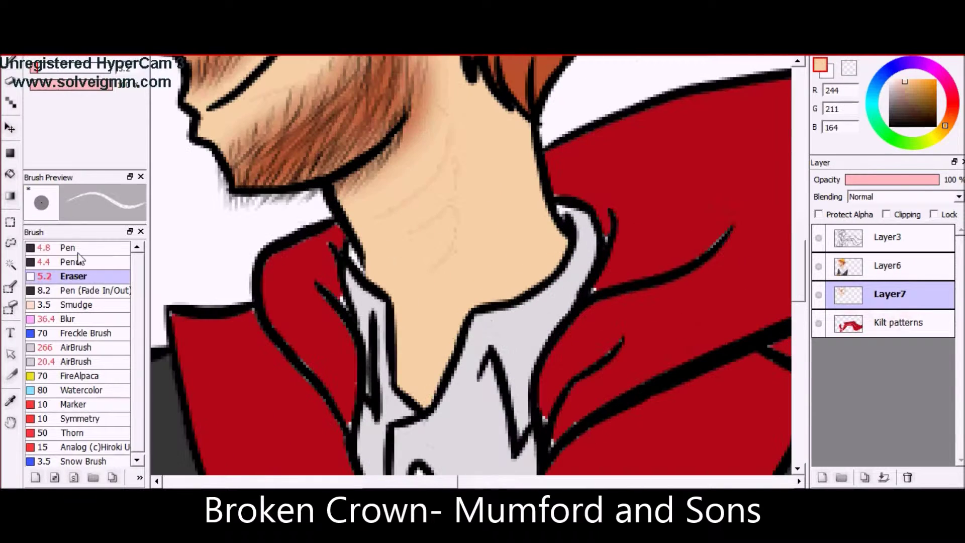
# - Sample the lapel red (RGB 182, 11, 25) and paint over the gaps along the lapels on a new layer
pyautogui.press('b')
pyautogui.keyDown('alt'); pyautogui.click(345, 439); pyautogui.keyUp('alt')
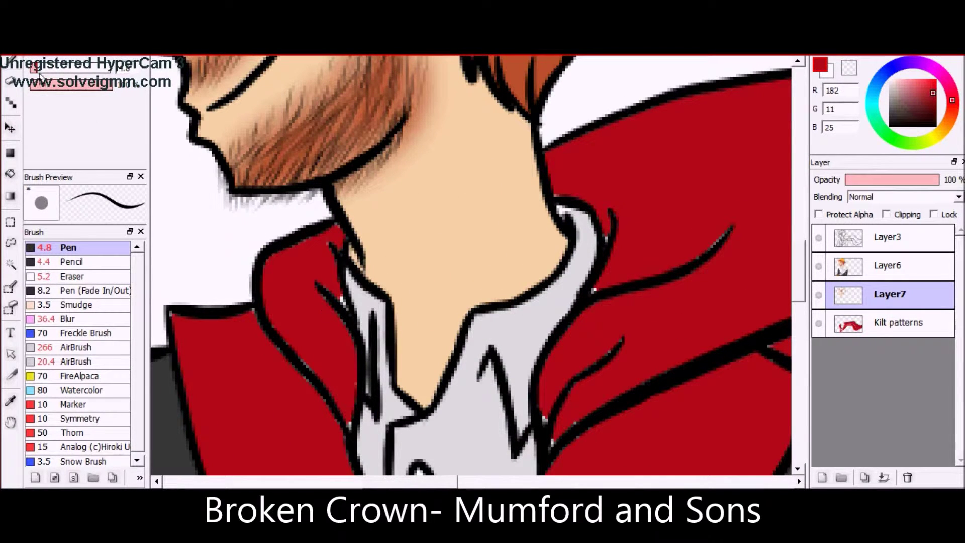
pyautogui.hotkey('ctrl', 'shift', 'n')
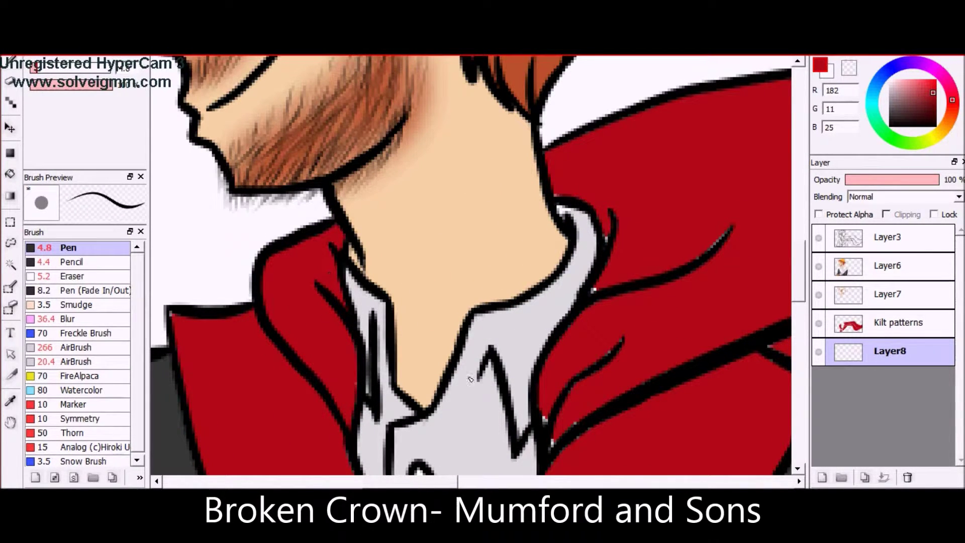
# - On Layer7, touch up the shirt with light grey (RGB 217, 217, 217) and colour its two buttons golden yellow
pyautogui.click(903, 296)
pyautogui.keyDown('alt'); pyautogui.click(563, 211); pyautogui.keyUp('alt')
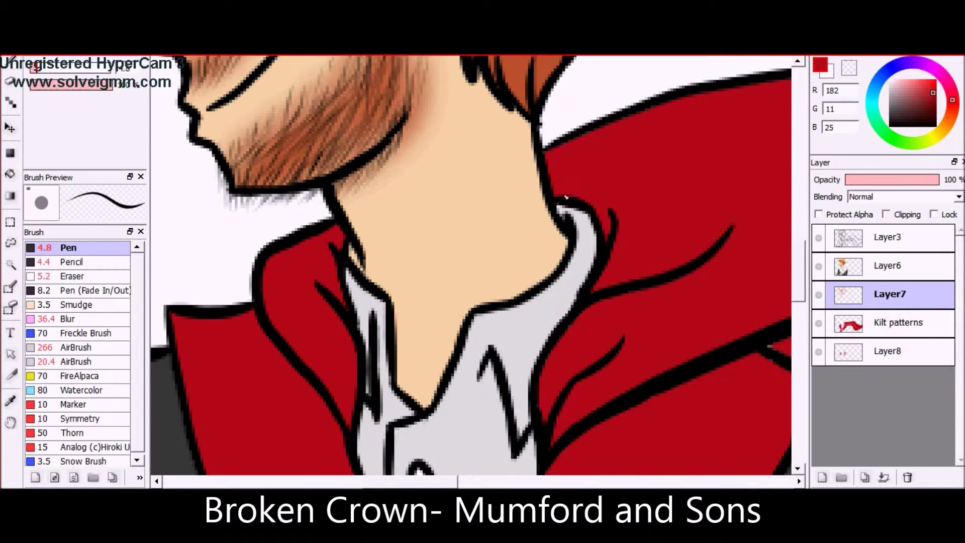
pyautogui.press('e')
pyautogui.press('p')
pyautogui.scroll(-3, 385, 332)
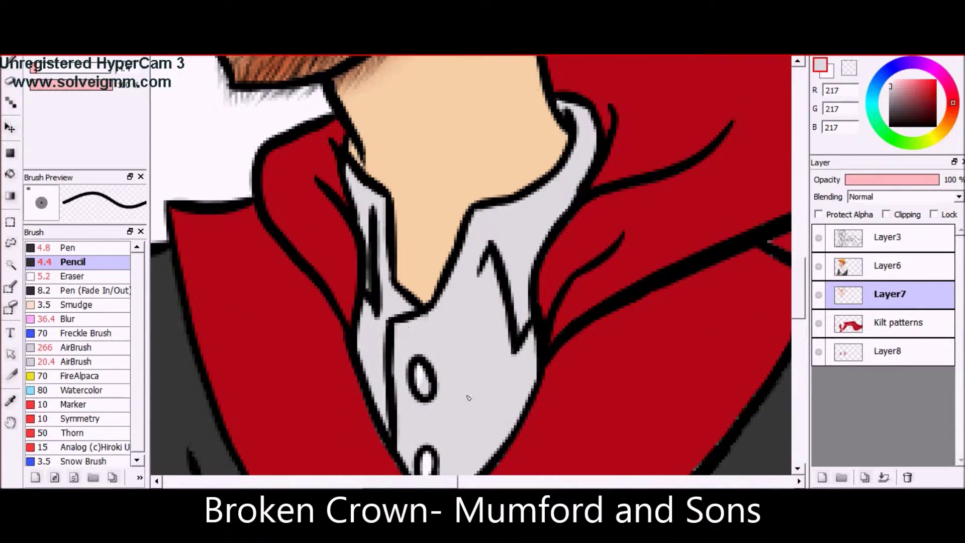
pyautogui.keyDown('ctrl'); pyautogui.scroll(-5, 468, 398); pyautogui.keyUp('ctrl')
pyautogui.keyDown('ctrl'); pyautogui.scroll(5, 469, 398); pyautogui.keyUp('ctrl')
pyautogui.scroll(-1, 521, 222)
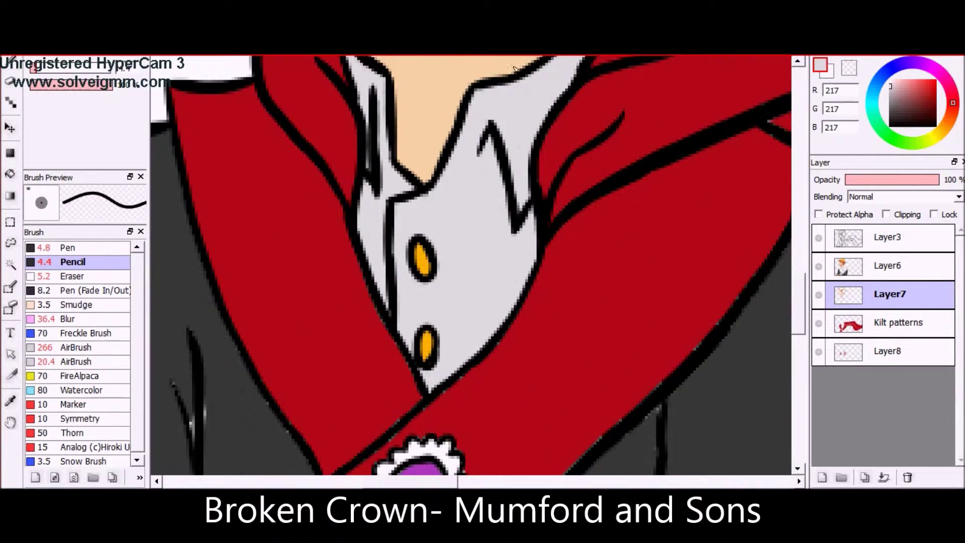
# - On Layer8, paint over the gaps along the cape folds and shoulder with the sampled red (RGB 182, 11, 25)
pyautogui.click(890, 351)
pyautogui.keyDown('alt'); pyautogui.click(761, 170); pyautogui.keyUp('alt')
pyautogui.keyDown('ctrl'); pyautogui.scroll(-1, 761, 169); pyautogui.keyUp('ctrl')
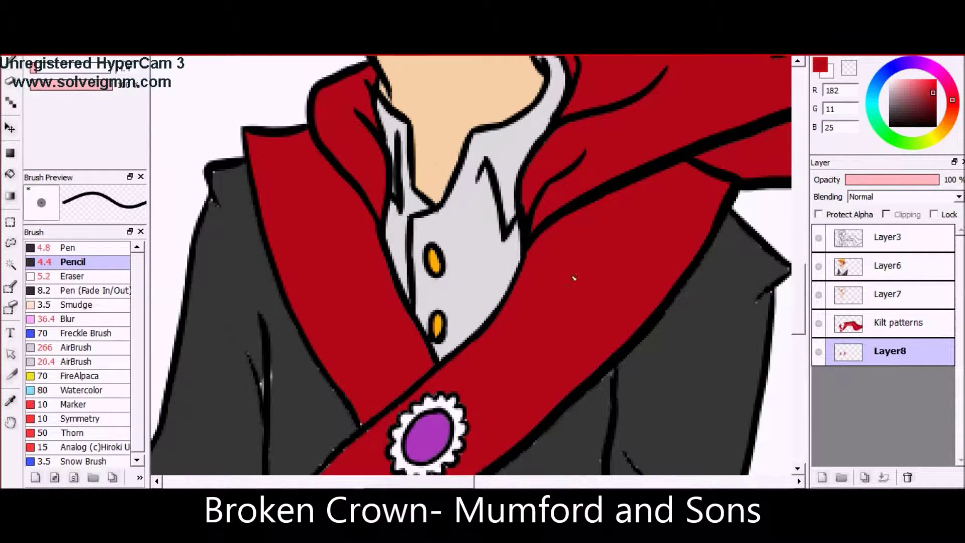
pyautogui.scroll(3, 574, 278)
# - On Layer6, colour the brooch's scalloped frame dark grey (RGB 58, 58, 58) with the Pencil at size 2.7
pyautogui.click(817, 269)
pyautogui.keyDown('ctrl'); pyautogui.scroll(-3, 469, 255); pyautogui.keyUp('ctrl')
pyautogui.keyDown('ctrl'); pyautogui.scroll(5, 469, 255); pyautogui.keyUp('ctrl')
pyautogui.moveTo(469, 255); pyautogui.dragTo(190, 251)
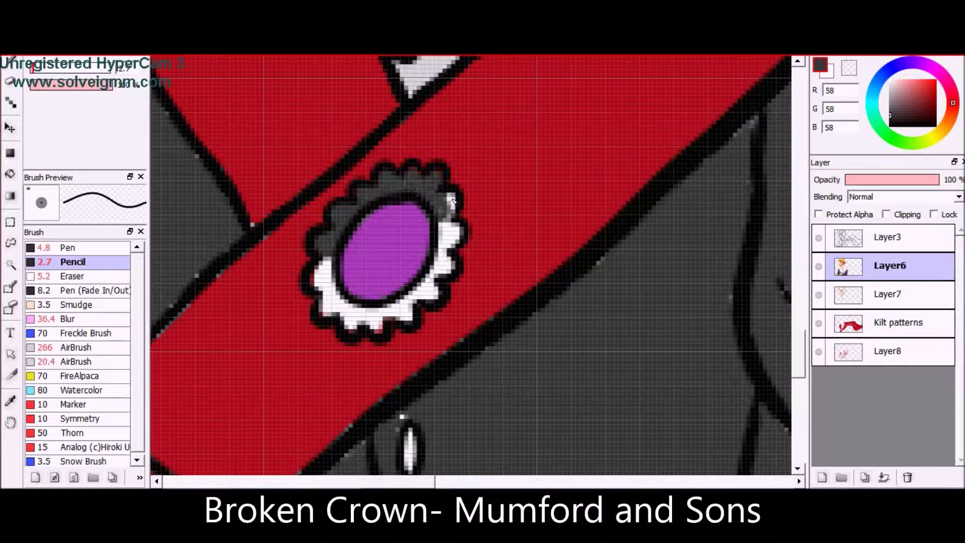
pyautogui.moveTo(420, 294); pyautogui.dragTo(358, 315)
# - Touch up the sash with the sampled red (RGB 182, 11, 25) and merge Layer7 and Kilt patterns into Layer8
pyautogui.keyDown('alt'); pyautogui.click(279, 233); pyautogui.keyUp('alt')
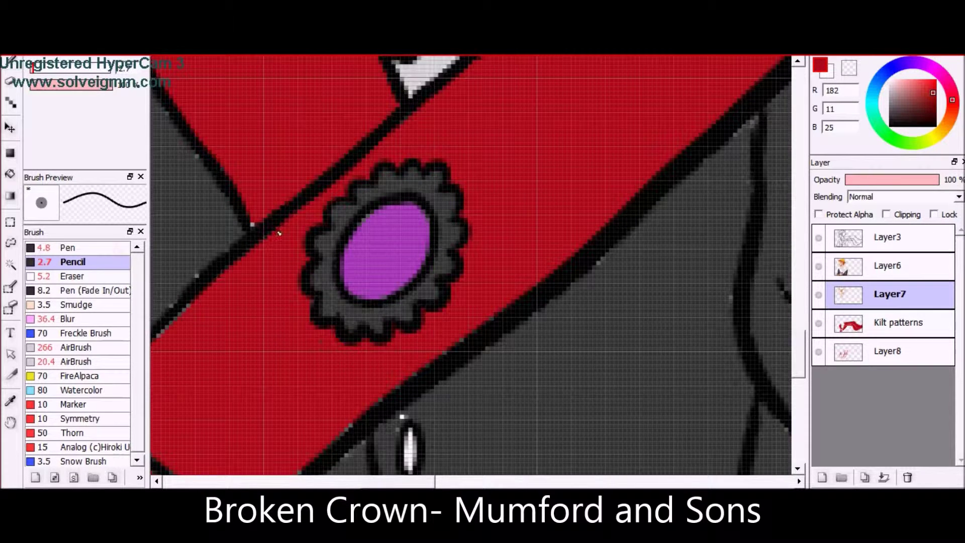
pyautogui.scroll(-2, 429, 226)
pyautogui.keyDown('alt'); pyautogui.click(284, 302); pyautogui.keyUp('alt')
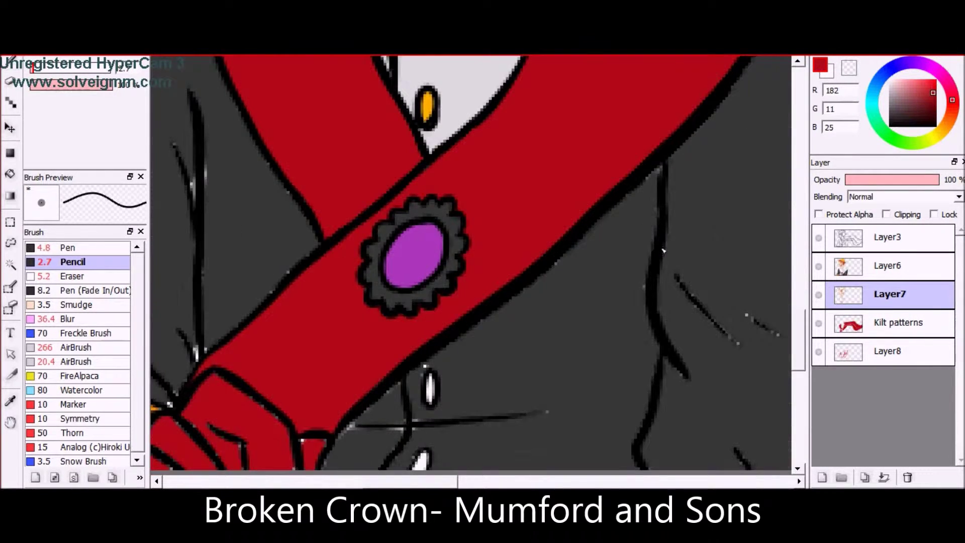
pyautogui.scroll(-2, 663, 251)
pyautogui.scroll(4, 552, 216)
pyautogui.scroll(-1, 552, 216)
pyautogui.scroll(-4, 694, 248)
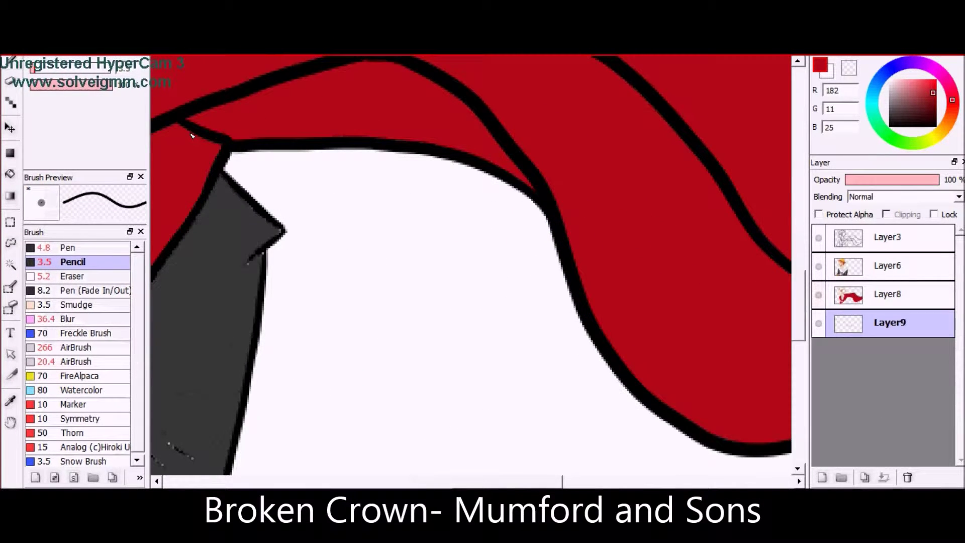
# - On Layer9, touch up the gaps in the red cape and hand and in the orange cuff (RGB 232, 145, 14)
pyautogui.scroll(-3, 692, 222)
pyautogui.scroll(3, 493, 407)
pyautogui.scroll(-3, 581, 420)
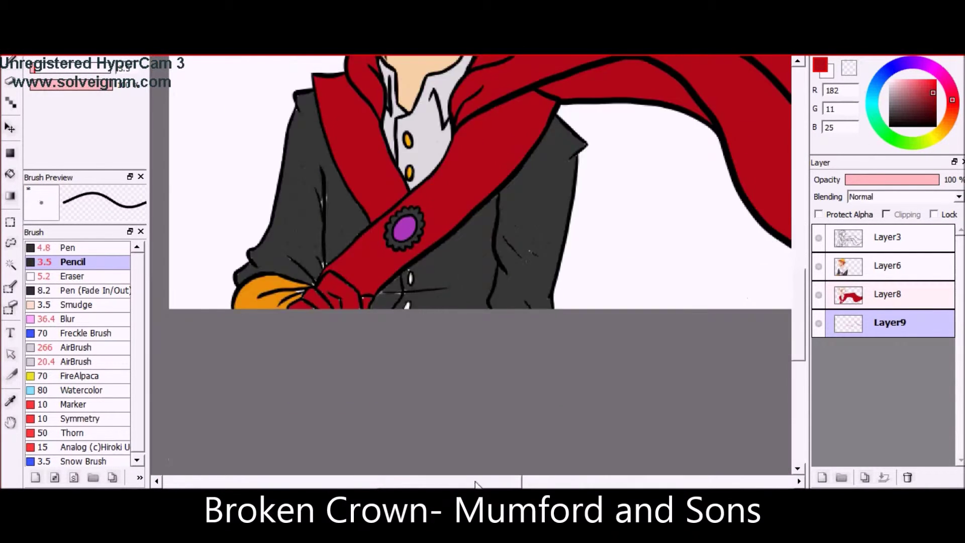
pyautogui.scroll(3, 421, 192)
pyautogui.scroll(2, 356, 330)
pyautogui.keyDown('alt'); pyautogui.click(356, 330); pyautogui.keyUp('alt')
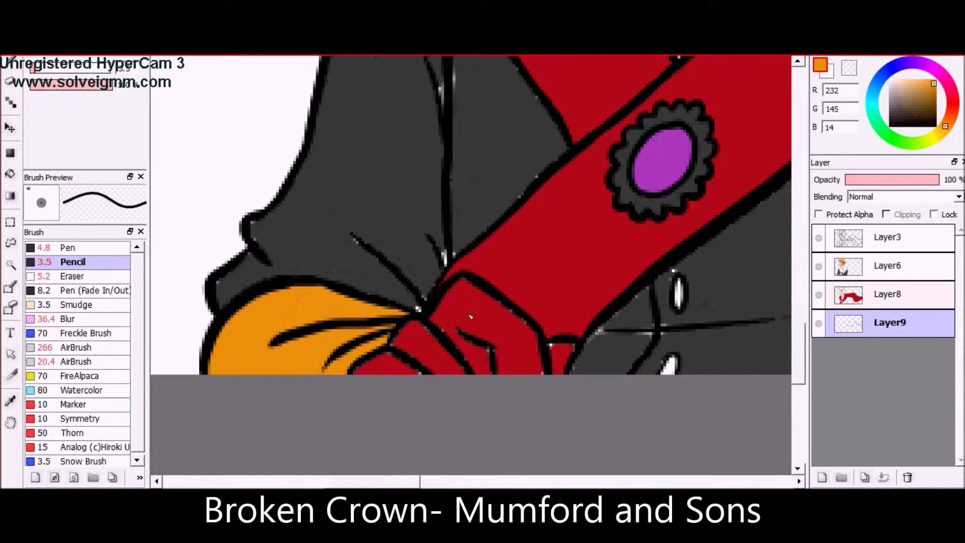
pyautogui.keyDown('alt'); pyautogui.click(430, 333); pyautogui.keyUp('alt')
# - Fill the jacket's remaining gaps with dark grey (RGB 58, 58, 58) on Layer10 and colour the jacket buttons orange
pyautogui.scroll(-2, 471, 336)
pyautogui.scroll(-1, 785, 302)
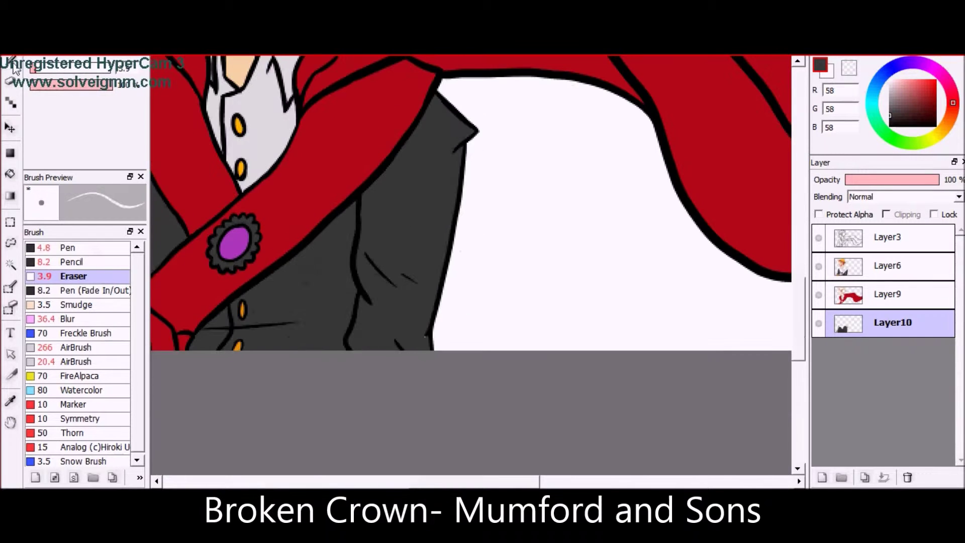
pyautogui.click(67, 247)
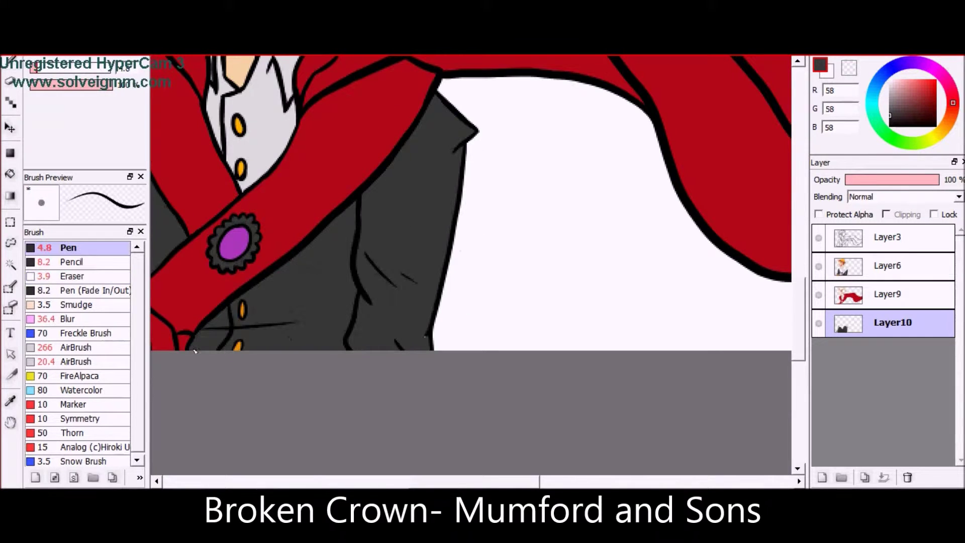
# - Merge the colour layers into Layer10 and add a new layer above it
pyautogui.click(885, 478)
pyautogui.click(823, 478)
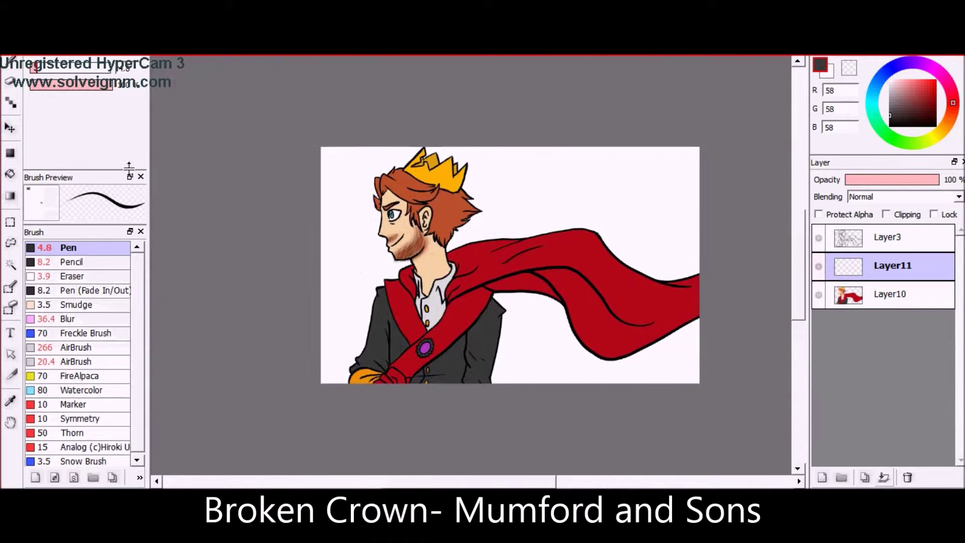
pyautogui.scroll(5, 394, 329)
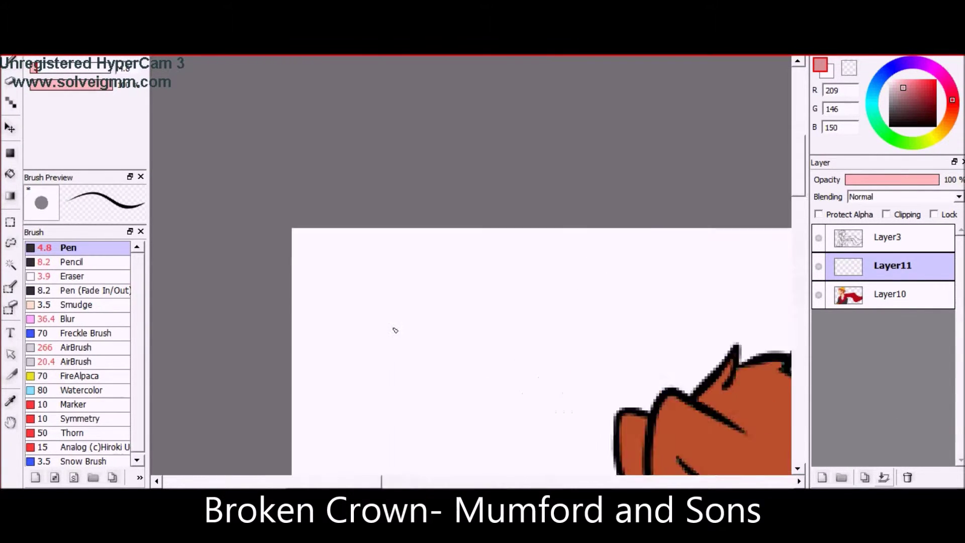
pyautogui.moveTo(304, 237); pyautogui.dragTo(306, 453)
pyautogui.moveTo(373, 243); pyautogui.dragTo(375, 451)
pyautogui.keyDown('shift'); pyautogui.click(375, 451); pyautogui.keyUp('shift')
pyautogui.click(441, 243)
pyautogui.keyDown('shift'); pyautogui.click(441, 452); pyautogui.keyUp('shift')
pyautogui.click(269, 278)
pyautogui.keyDown('shift'); pyautogui.click(478, 278); pyautogui.keyUp('shift')
pyautogui.moveTo(263, 349); pyautogui.dragTo(483, 349)
pyautogui.hotkey('ctrl', 'z')
pyautogui.hotkey('ctrl', 'z')
pyautogui.moveTo(939, 179); pyautogui.dragTo(885, 179)
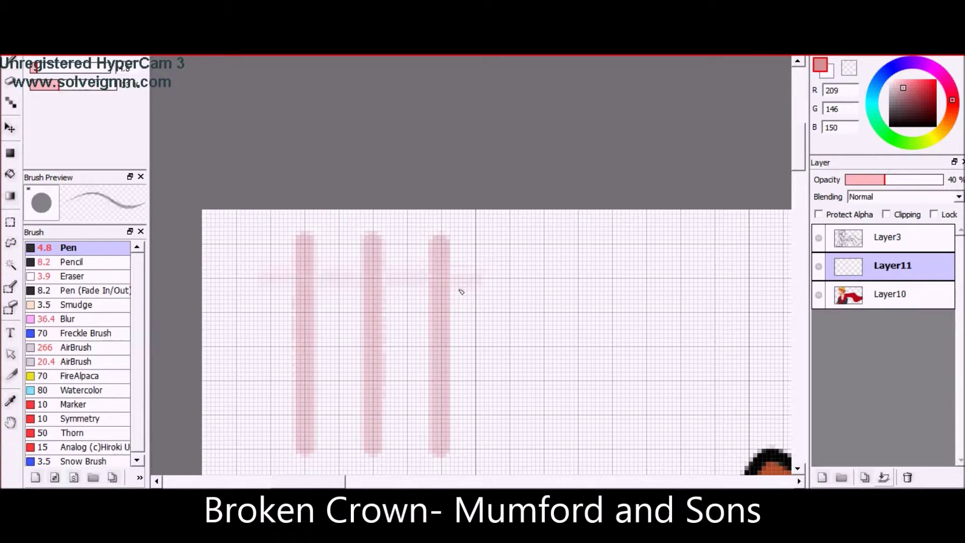
pyautogui.hotkey('ctrl', 'z')
pyautogui.hotkey('ctrl', 'z')
pyautogui.hotkey('ctrl', 'z')
pyautogui.hotkey('ctrl', 'z')
pyautogui.click(304, 236)
pyautogui.keyDown('shift'); pyautogui.click(304, 452); pyautogui.keyUp('shift')
pyautogui.click(374, 237)
pyautogui.keyDown('shift'); pyautogui.click(374, 452); pyautogui.keyUp('shift')
pyautogui.click(442, 448)
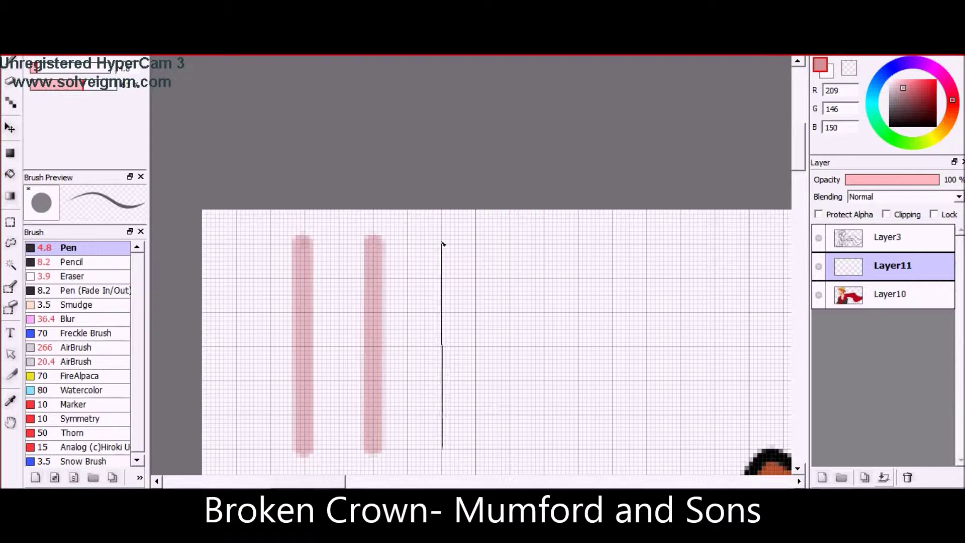
pyautogui.keyDown('shift'); pyautogui.click(442, 244); pyautogui.keyUp('shift')
pyautogui.click(269, 278)
pyautogui.keyDown('shift'); pyautogui.click(478, 278); pyautogui.keyUp('shift')
pyautogui.hotkey('ctrl', 'z')
pyautogui.hotkey('ctrl', 'z')
pyautogui.hotkey('ctrl', 'z')
pyautogui.hotkey('ctrl', 'z')
# - Draw a plaid grid of three vertical and three horizontal translucent pink stripes (RGB 232, 191, 193) in the canvas's empty corner
pyautogui.click(304, 236)
pyautogui.keyDown('shift'); pyautogui.click(304, 452); pyautogui.keyUp('shift')
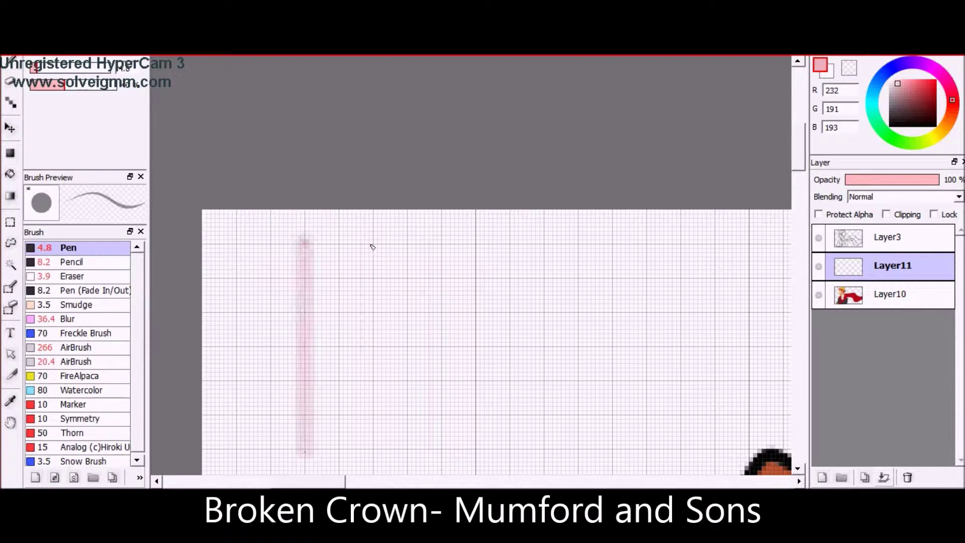
pyautogui.click(373, 237)
pyautogui.keyDown('shift'); pyautogui.click(373, 452); pyautogui.keyUp('shift')
pyautogui.click(442, 243)
pyautogui.keyDown('shift'); pyautogui.click(442, 453); pyautogui.keyUp('shift')
pyautogui.click(270, 278)
pyautogui.keyDown('shift'); pyautogui.click(478, 278); pyautogui.keyUp('shift')
pyautogui.moveTo(262, 349); pyautogui.dragTo(482, 349)
pyautogui.moveTo(269, 416); pyautogui.dragTo(483, 415)
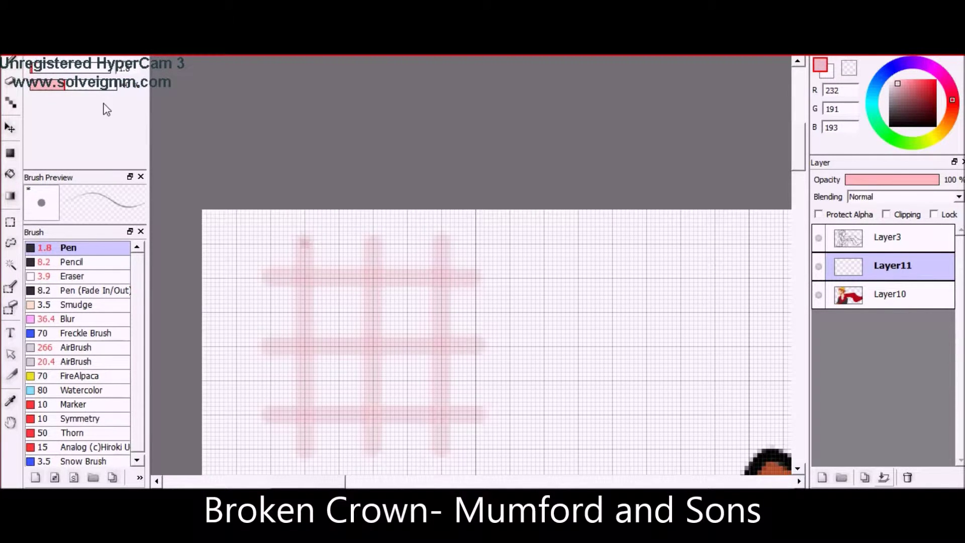
# - Add thin pink lines between the plaid stripes with the Pen at size 1.8
pyautogui.keyDown('shift'); pyautogui.click(339, 451); pyautogui.keyUp('shift')
pyautogui.click(407, 243)
pyautogui.keyDown('shift'); pyautogui.click(408, 446); pyautogui.keyUp('shift')
pyautogui.click(475, 310)
pyautogui.scroll(-2, 477, 452)
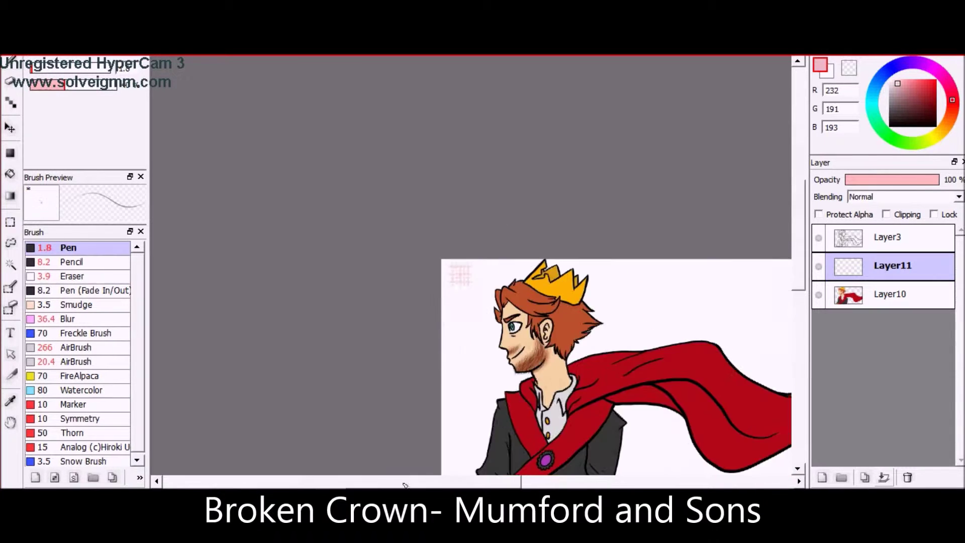
# - Transform the plaid swatch into the empty area above the cape and add a new layer
pyautogui.hotkey('ctrl', 't')
pyautogui.scroll(-1, 377, 211)
pyautogui.moveTo(377, 211); pyautogui.dragTo(554, 222)
pyautogui.press('Return')
pyautogui.hotkey('ctrl', 'shift', 'n')
pyautogui.scroll(1, 566, 298)
pyautogui.scroll(2, 566, 297)
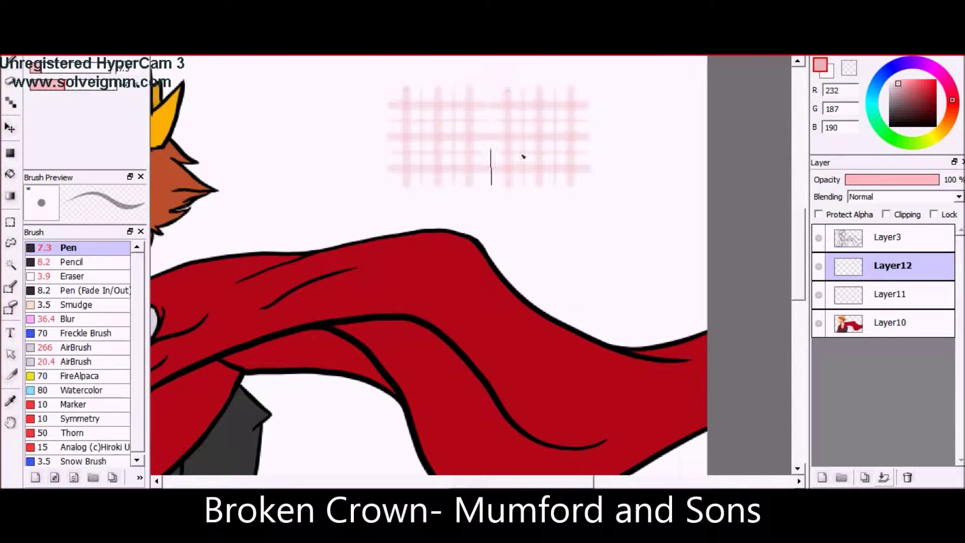
pyautogui.hotkey('ctrl', 'z')
# - Transform the plaid pattern to cover the cape and sash
pyautogui.scroll(-3, 503, 277)
pyautogui.hotkey('ctrl', 't')
pyautogui.moveTo(575, 213); pyautogui.dragTo(558, 222)
pyautogui.press('Return')
# - Erase the plaid spilling over the background, head, neck and shirt on Layer11
pyautogui.press('e')
pyautogui.scroll(2, 407, 281)
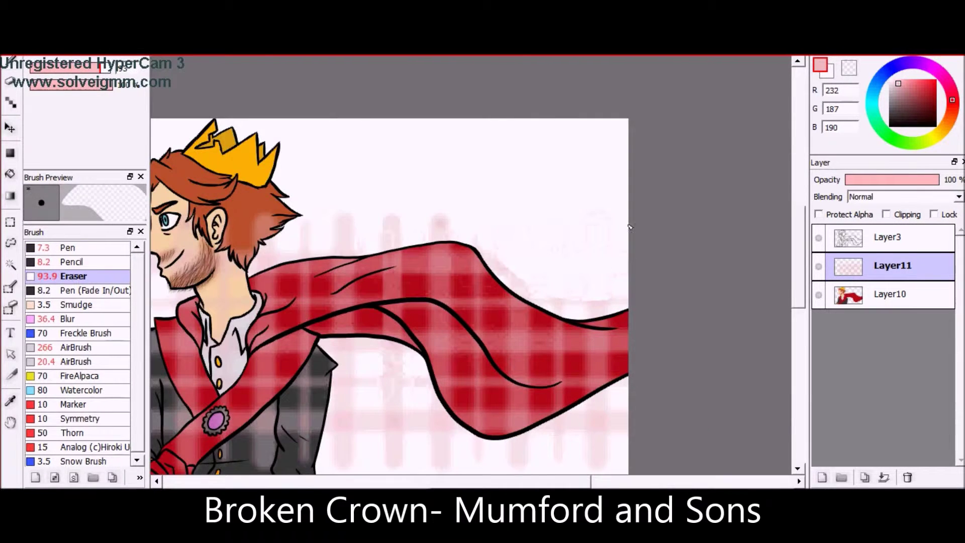
pyautogui.scroll(-2, 407, 281)
pyautogui.moveTo(43, 70); pyautogui.dragTo(69, 73)
pyautogui.scroll(5, 472, 265)
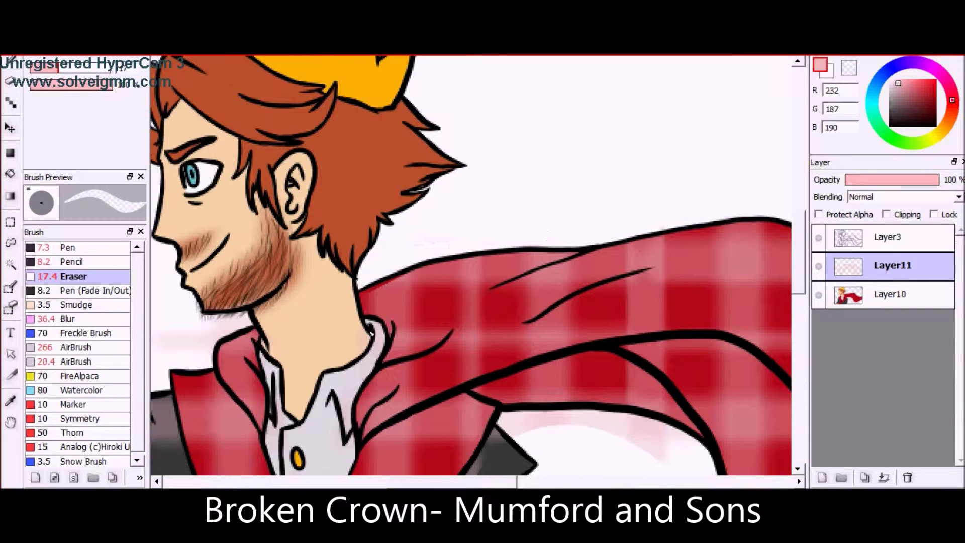
pyautogui.scroll(-2, 798, 266)
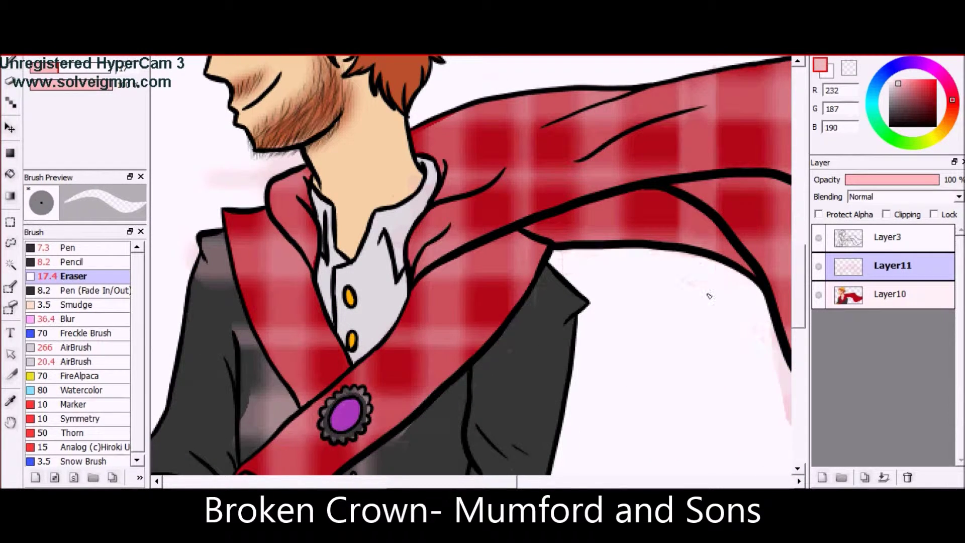
# - Erase the plaid from the brooch and dark jacket around the sash with a smaller eraser
pyautogui.scroll(3, 358, 93)
pyautogui.scroll(-5, 218, 378)
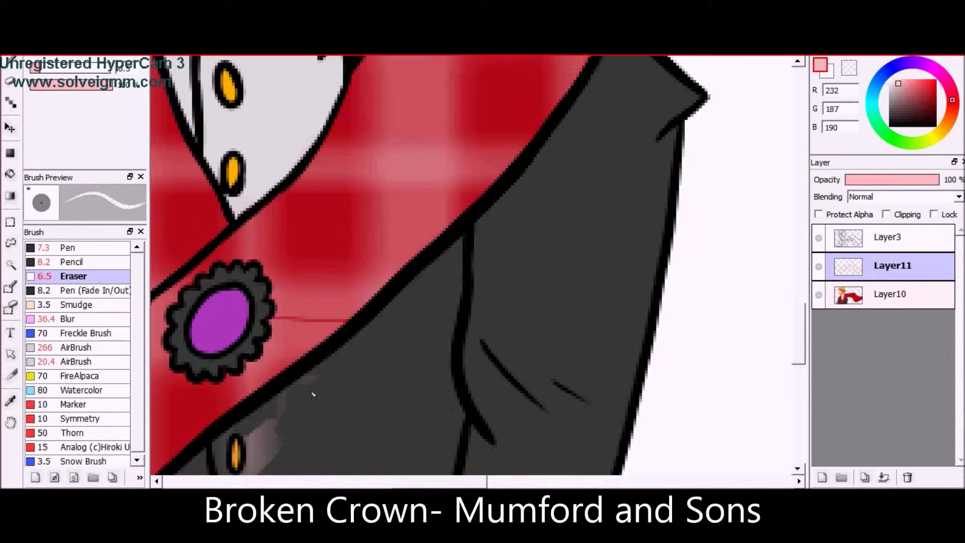
pyautogui.scroll(-3, 313, 394)
pyautogui.scroll(2, 312, 394)
pyautogui.moveTo(459, 309); pyautogui.dragTo(417, 234)
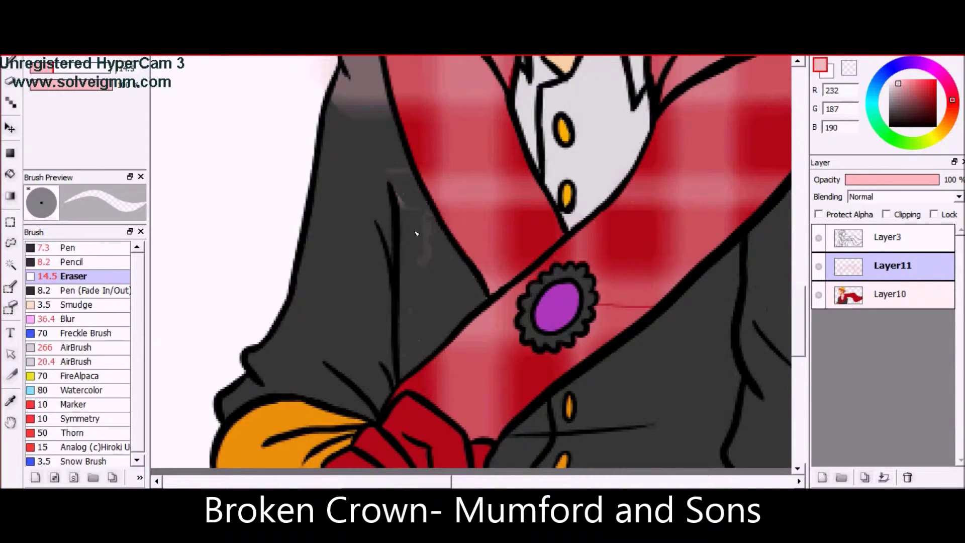
# - Erase the remaining plaid on the jacket shoulder and outside the flowing cape's lower edge
pyautogui.scroll(4, 417, 233)
pyautogui.hscroll(5, 430, 280)
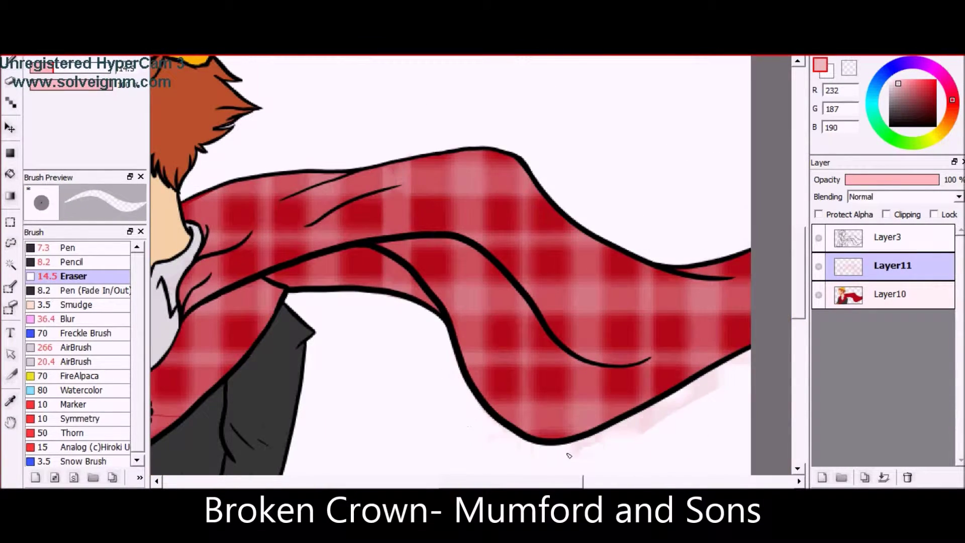
pyautogui.scroll(-3, 569, 455)
# - Paint over the stray line beside the brooch with sampled sash pinks and merge the plaid into Layer10
pyautogui.scroll(6, 547, 314)
pyautogui.keyDown('alt'); pyautogui.click(547, 314); pyautogui.keyUp('alt')
pyautogui.press('e')
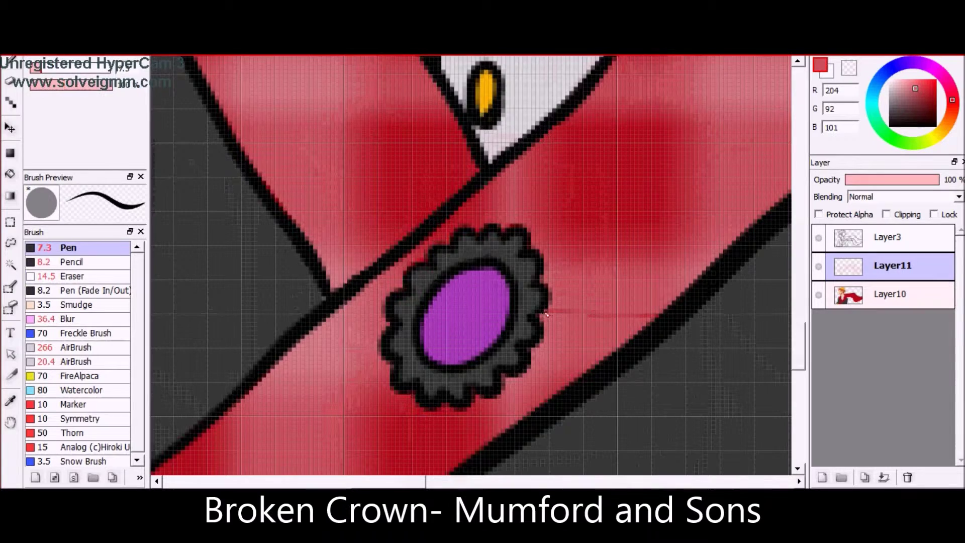
pyautogui.scroll(-6, 547, 315)
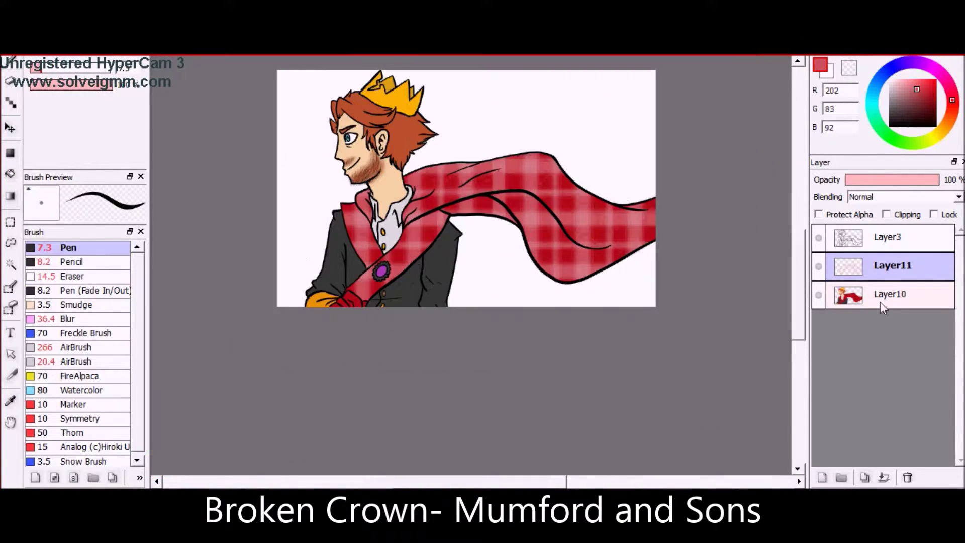
pyautogui.click(884, 478)
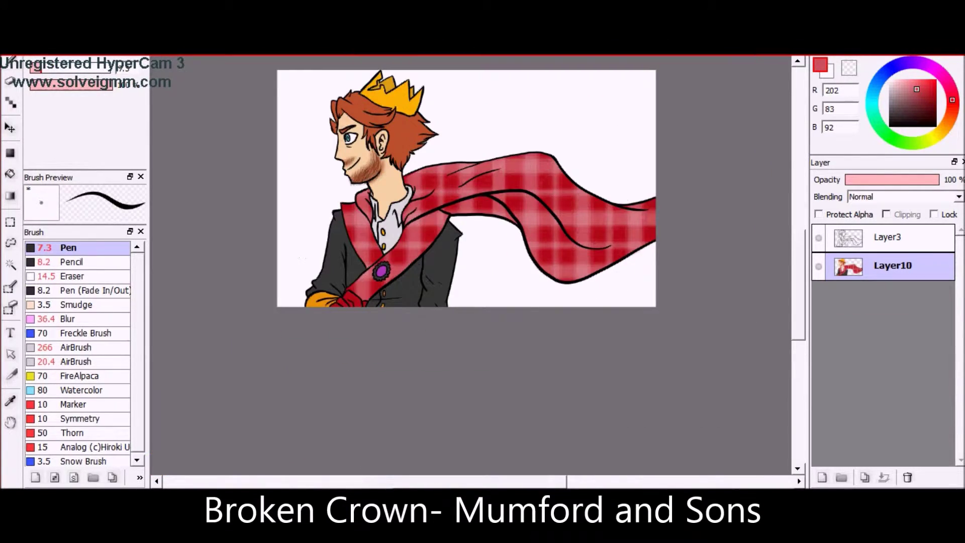
# - Add a new layer and shade the locks, tips and nape of the hair with dark brown (RGB 136, 59, 30)
pyautogui.click(823, 478)
pyautogui.scroll(4, 473, 272)
pyautogui.scroll(-1, 473, 272)
pyautogui.scroll(2, 473, 271)
pyautogui.click(926, 93)
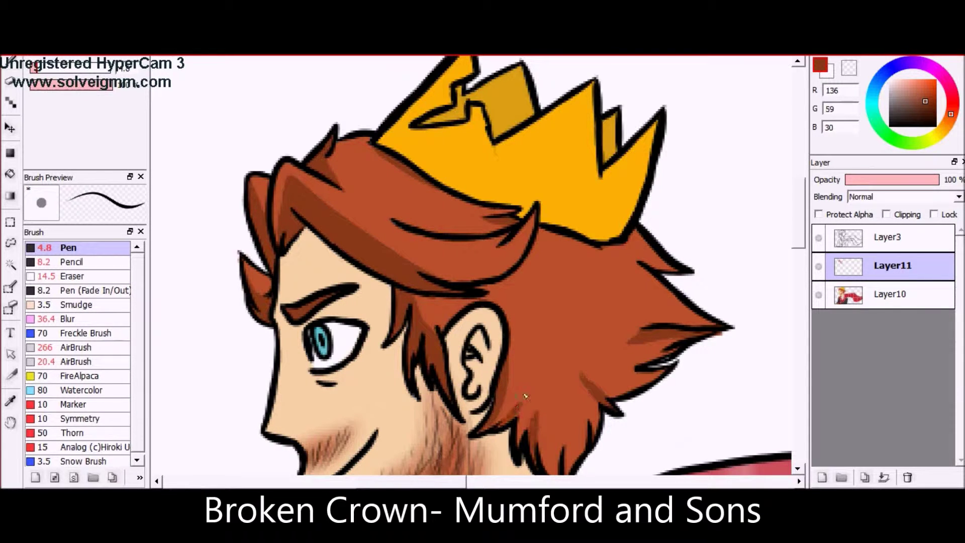
pyautogui.press('e')
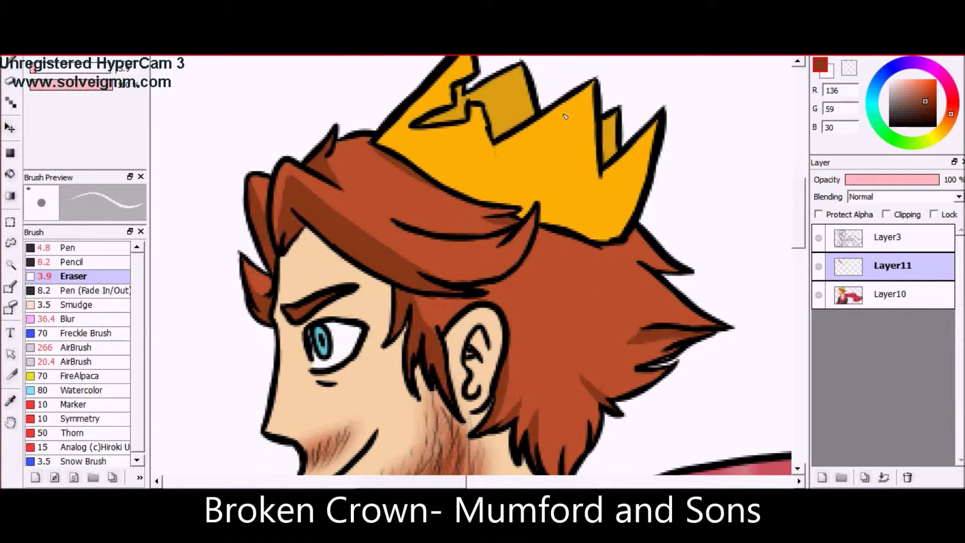
pyautogui.scroll(-5, 565, 116)
pyautogui.press('b')
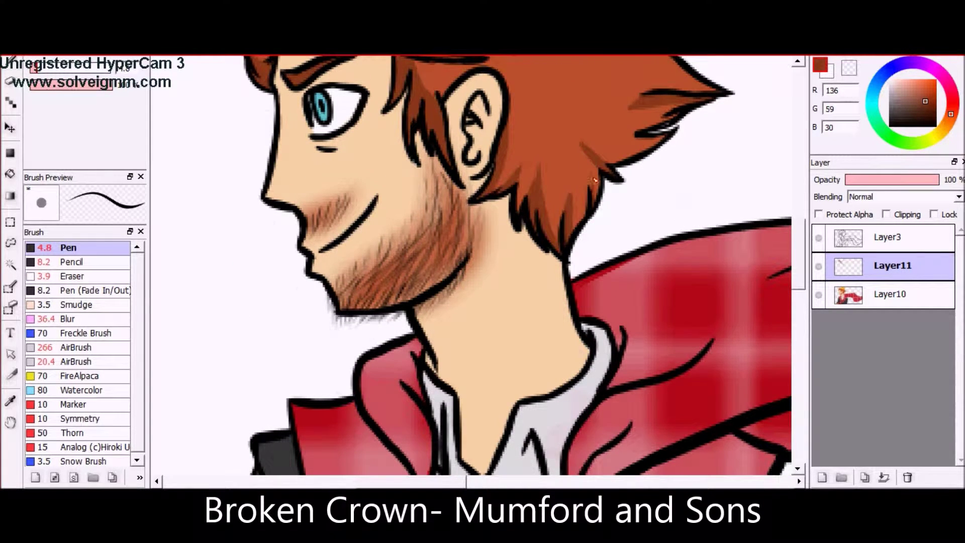
pyautogui.scroll(3, 595, 207)
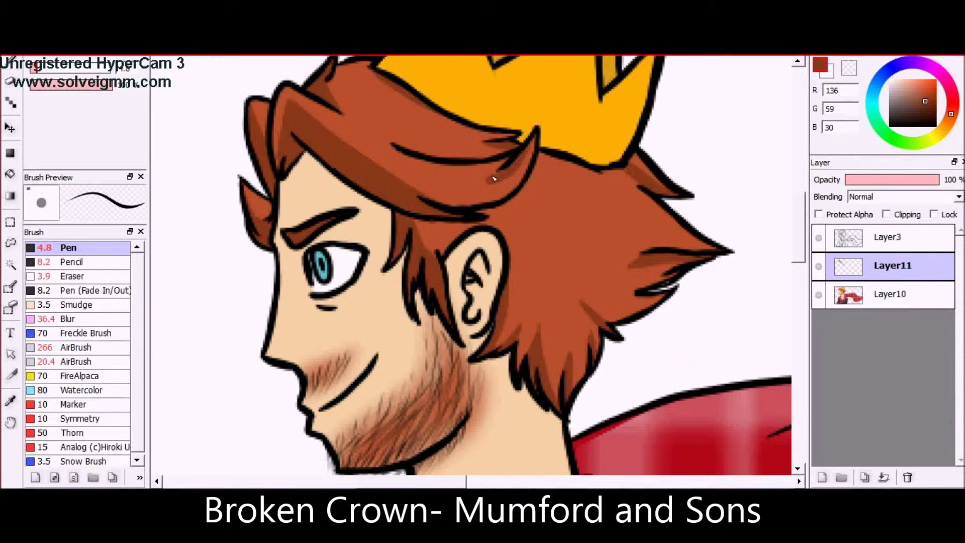
# - Shade the ear, forehead, eye area and neck with a tan skin shadow (RGB 182, 156, 119)
pyautogui.scroll(-2, 698, 210)
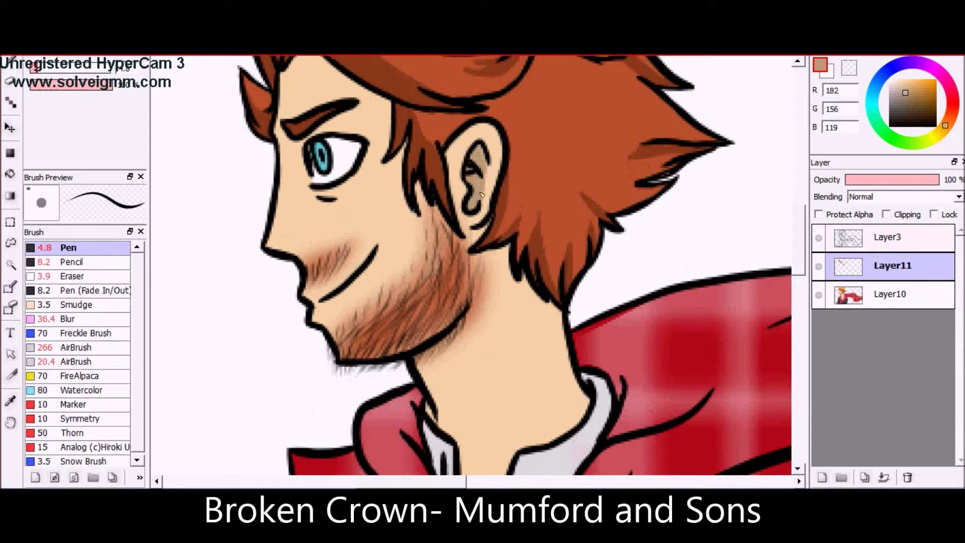
pyautogui.scroll(2, 672, 243)
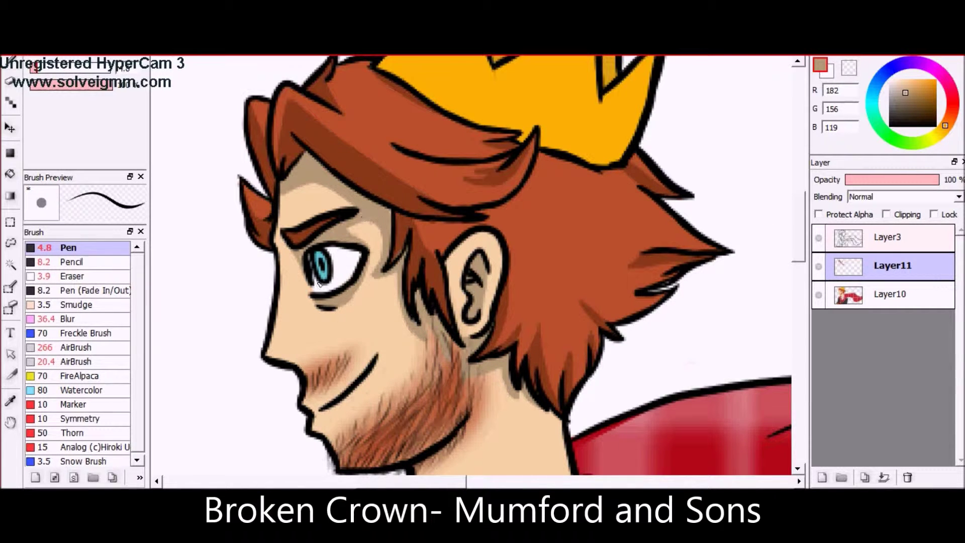
pyautogui.keyDown('alt'); pyautogui.click(380, 291); pyautogui.keyUp('alt')
pyautogui.scroll(-4, 402, 301)
pyautogui.moveTo(483, 438); pyautogui.dragTo(458, 371)
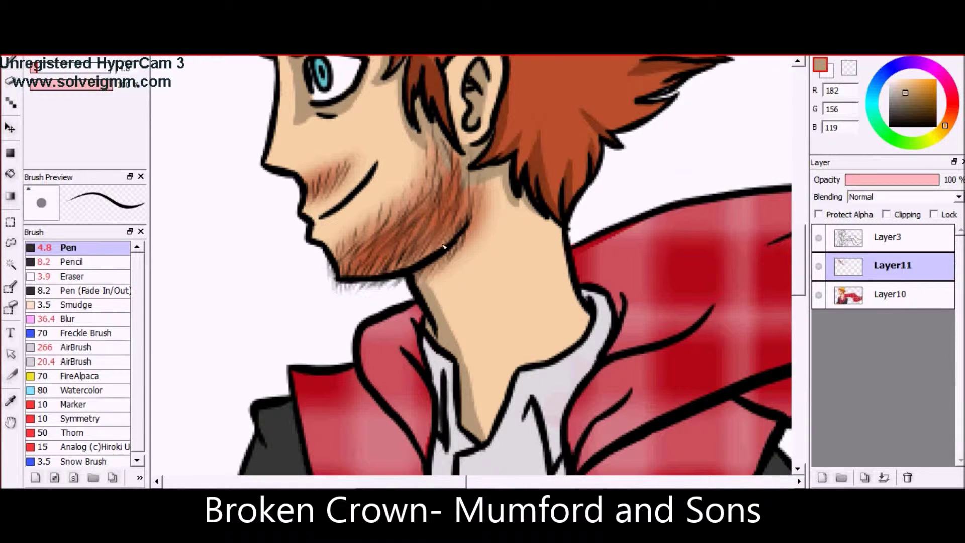
pyautogui.moveTo(431, 284); pyautogui.dragTo(491, 422)
# - Shade the white shirt's collar and folds with grey (RGB 147, 147, 147) on Layer10
pyautogui.click(890, 294)
pyautogui.scroll(-4, 513, 352)
pyautogui.keyDown('alt'); pyautogui.click(533, 251); pyautogui.keyUp('alt')
pyautogui.moveTo(528, 239); pyautogui.dragTo(545, 315)
pyautogui.click(890, 99)
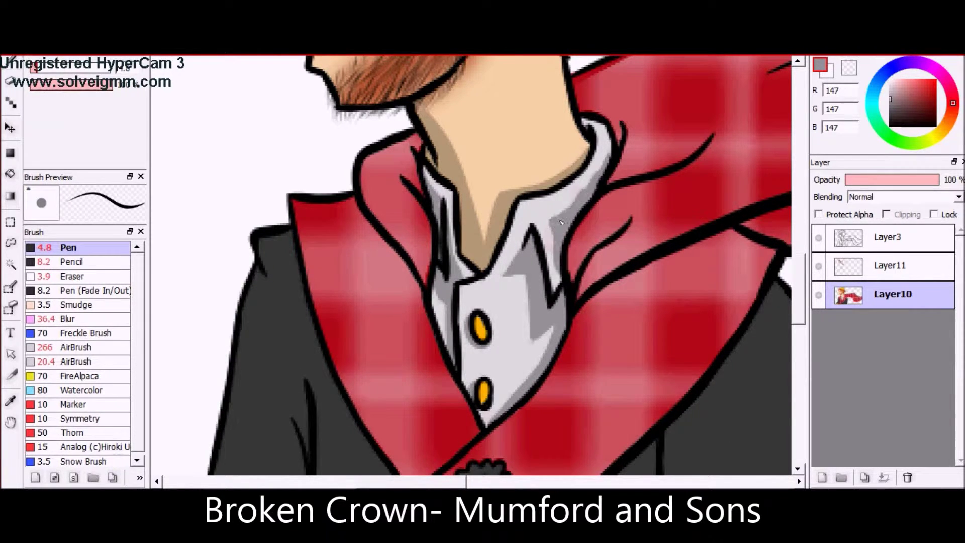
# - Paint dark and light purple tones on the brooch gem and shade its ruffled rim with near-black (RGB 31, 31, 31)
pyautogui.scroll(-5, 534, 241)
pyautogui.scroll(4, 519, 345)
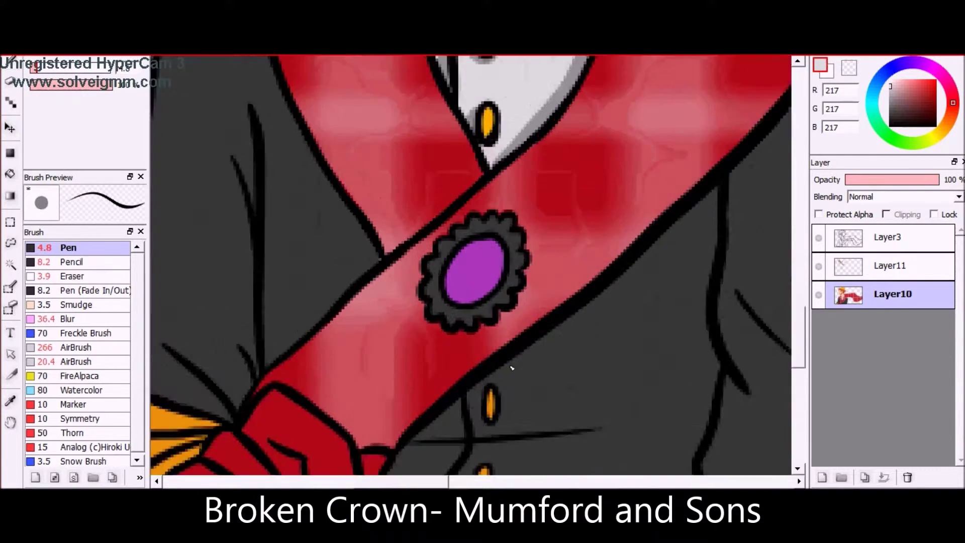
pyautogui.keyDown('alt'); pyautogui.click(515, 253); pyautogui.keyUp('alt')
pyautogui.click(926, 109)
pyautogui.moveTo(528, 275)
pyautogui.mouseDown()
pyautogui.moveTo(476, 320)
pyautogui.moveTo(442, 312)
pyautogui.mouseUp()
pyautogui.scroll(-2, 427, 352)
pyautogui.scroll(2, 425, 360)
pyautogui.keyDown('alt'); pyautogui.click(425, 361); pyautogui.keyUp('alt')
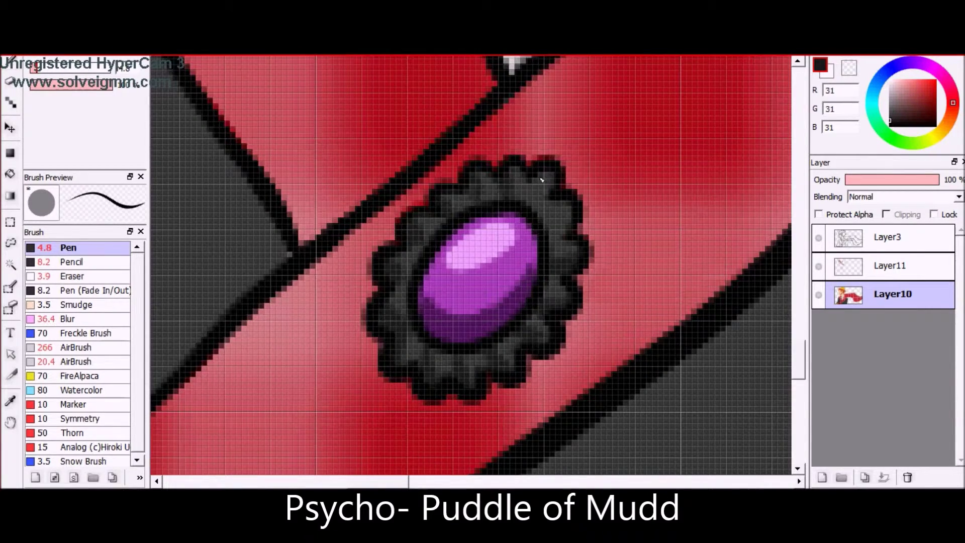
# - Shade the bent arm's jacket sleeve, shoulder and sash edge with near-black (RGB 24, 24, 24)
pyautogui.scroll(-3, 508, 199)
pyautogui.hscroll(-3, 360, 163)
pyautogui.moveTo(358, 107); pyautogui.dragTo(360, 163)
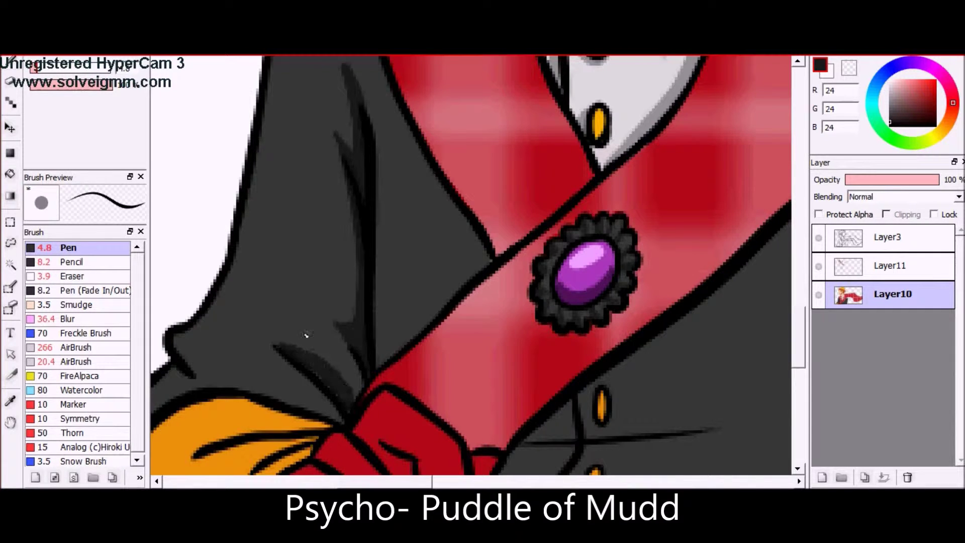
pyautogui.hscroll(-3, 346, 408)
pyautogui.scroll(10, 452, 327)
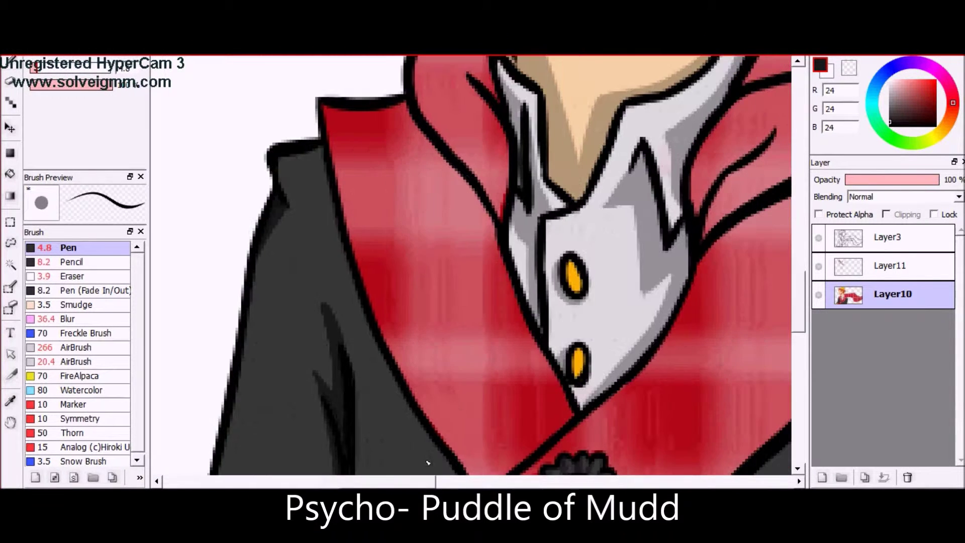
pyautogui.scroll(-5, 432, 302)
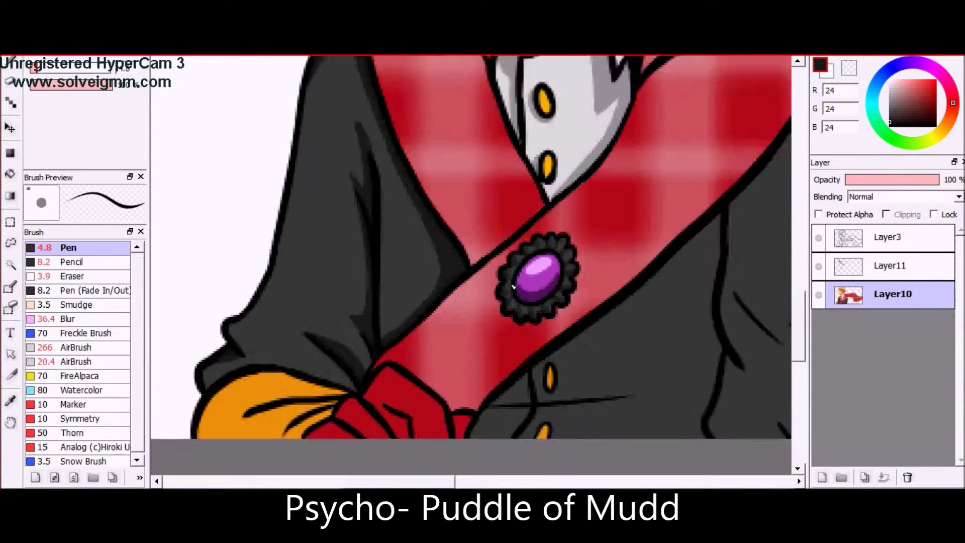
# - Shade the jacket front below the sash, around its buttons and along the far sleeve's folds with the same near-black
pyautogui.scroll(5, 323, 338)
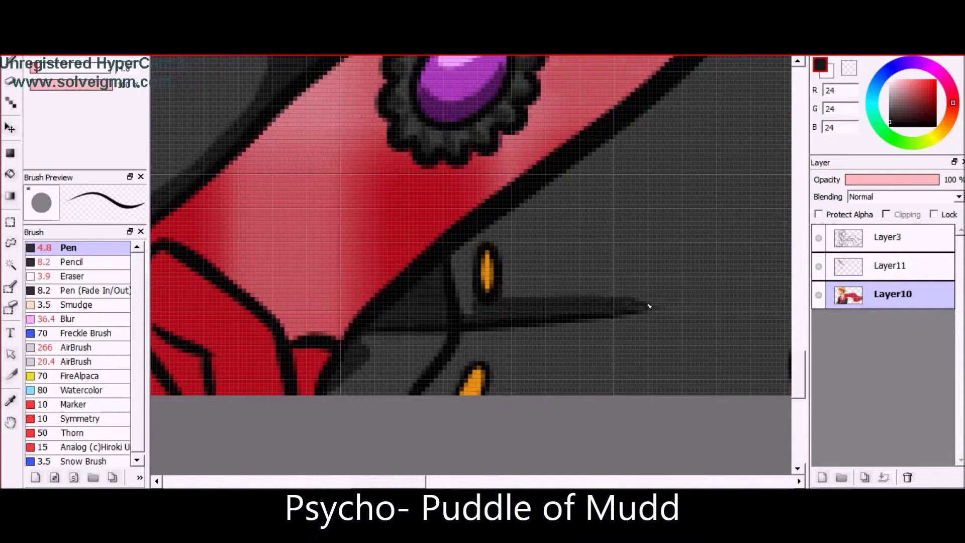
pyautogui.scroll(-2, 478, 252)
pyautogui.scroll(3, 467, 334)
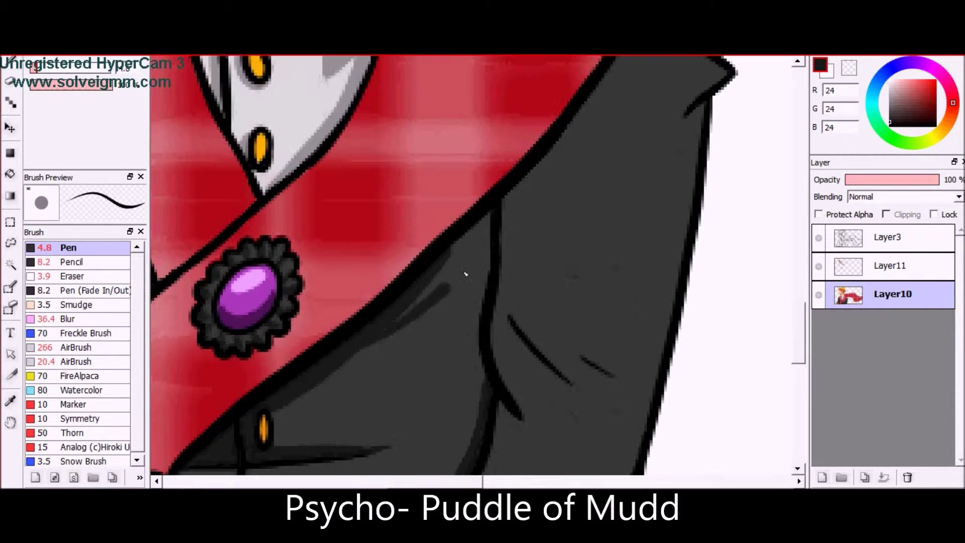
pyautogui.moveTo(495, 238)
pyautogui.mouseDown()
pyautogui.moveTo(459, 285)
pyautogui.moveTo(467, 392)
pyautogui.mouseUp()
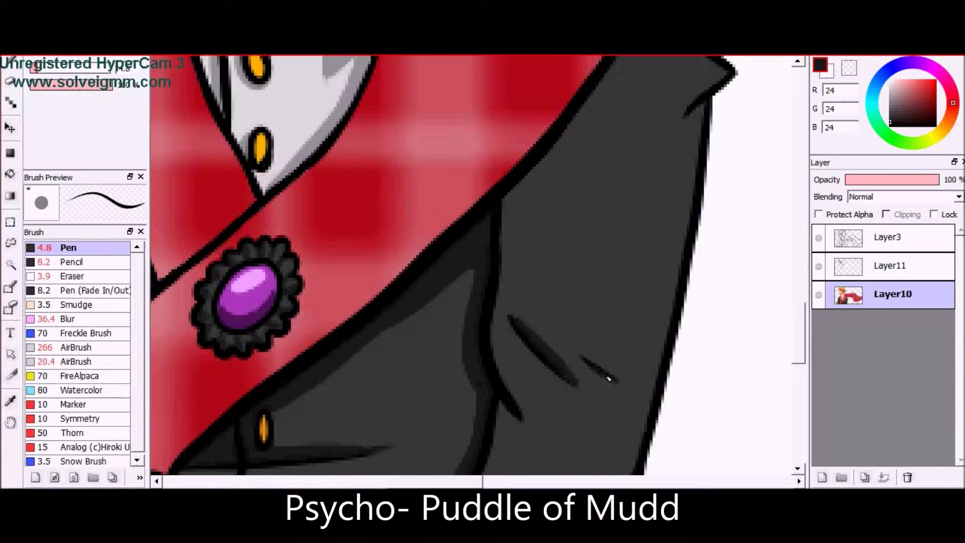
pyautogui.scroll(-2, 608, 379)
pyautogui.scroll(4, 552, 149)
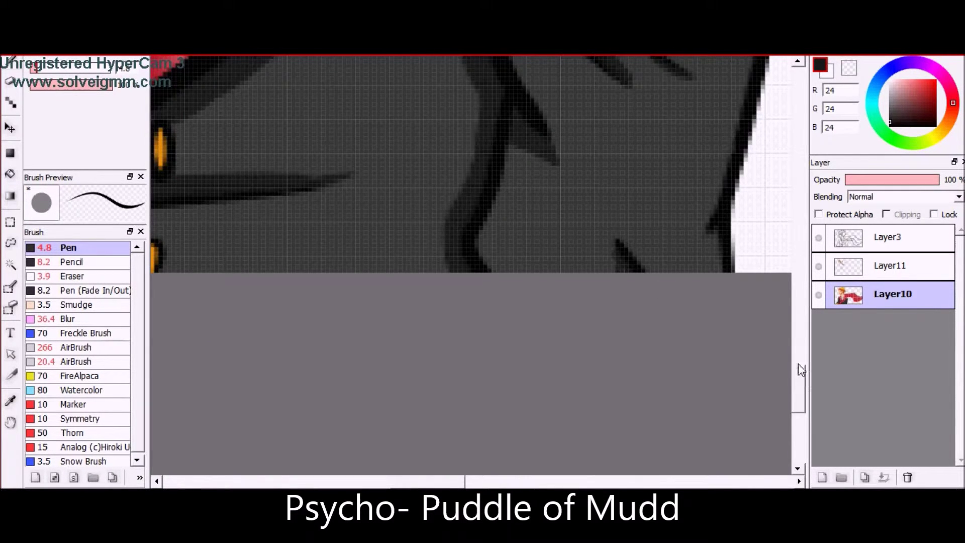
# - Paint a near-black shadow on the far jacket shoulder along the sash edge beneath the cape
pyautogui.scroll(-2, 501, 216)
pyautogui.scroll(4, 431, 227)
pyautogui.moveTo(427, 226); pyautogui.dragTo(374, 333)
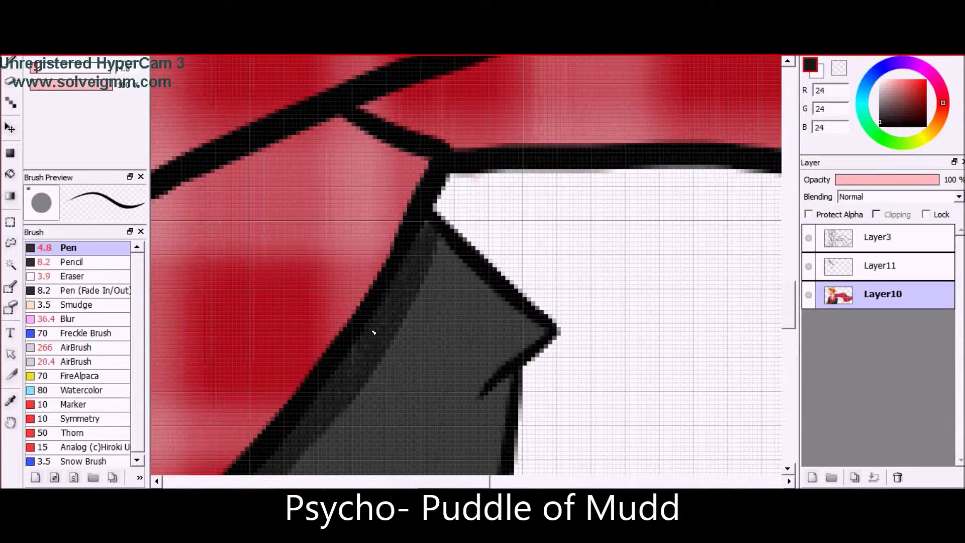
pyautogui.scroll(-4, 494, 345)
pyautogui.scroll(3, 547, 274)
pyautogui.scroll(-2, 547, 274)
pyautogui.scroll(1, 329, 336)
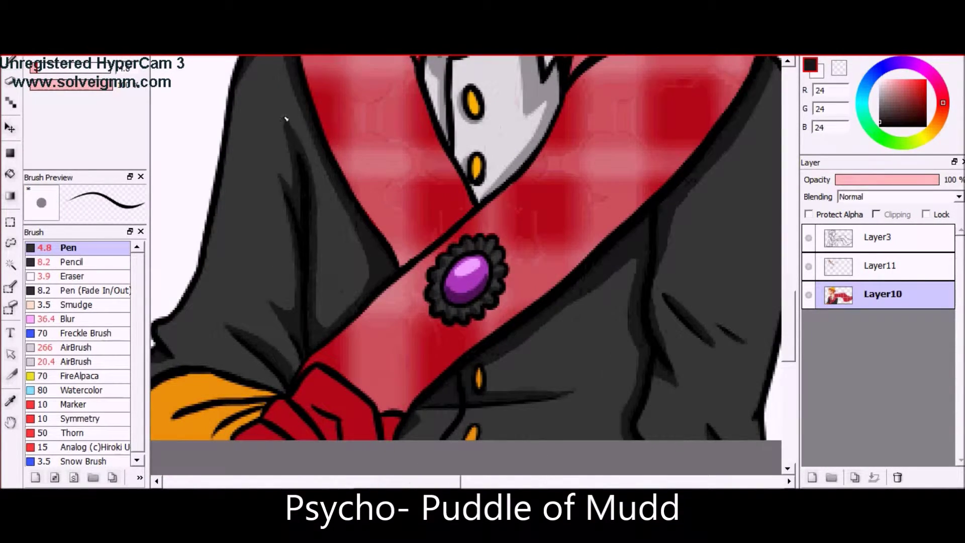
# - Touch up Layer11 with a sampled colour and merge it into Layer10
pyautogui.scroll(-1, 285, 118)
pyautogui.scroll(2, 302, 403)
pyautogui.scroll(-2, 302, 402)
pyautogui.keyDown('alt'); pyautogui.click(416, 252); pyautogui.keyUp('alt')
pyautogui.scroll(2, 282, 251)
pyautogui.click(883, 265)
pyautogui.moveTo(302, 221)
pyautogui.mouseDown()
pyautogui.moveTo(258, 272)
pyautogui.moveTo(434, 228)
pyautogui.mouseUp()
pyautogui.hotkey('ctrl', 'e')
# - Shade the gold sleeve on the bent arm with dark gold (RGB 170, 126, 15), undoing unwanted strokes
pyautogui.scroll(3, 368, 196)
pyautogui.click(923, 94)
pyautogui.moveTo(533, 261)
pyautogui.mouseDown()
pyautogui.moveTo(598, 214)
pyautogui.moveTo(521, 241)
pyautogui.mouseUp()
pyautogui.hotkey('ctrl', 'z')
pyautogui.hotkey('ctrl', 'z')
pyautogui.hotkey('ctrl', 'z')
pyautogui.hotkey('ctrl', 'z')
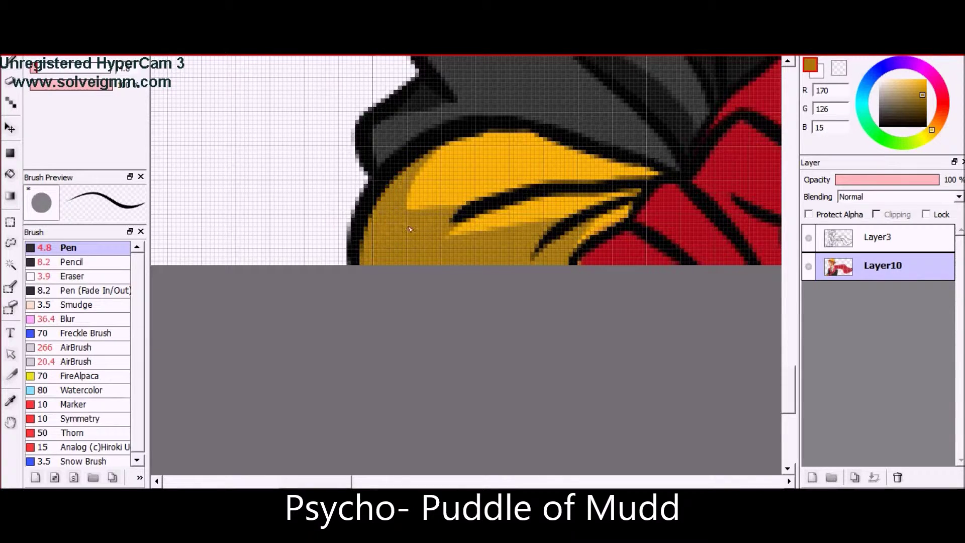
# - Paint cream highlights (RGB 240, 220, 172) on the gold sleeve and soften its tones with Blur at intensity 11
pyautogui.hotkey('alt', 'Tab')
pyautogui.hotkey('alt', 'Tab')
pyautogui.click(893, 82)
pyautogui.moveTo(657, 174); pyautogui.dragTo(553, 170)
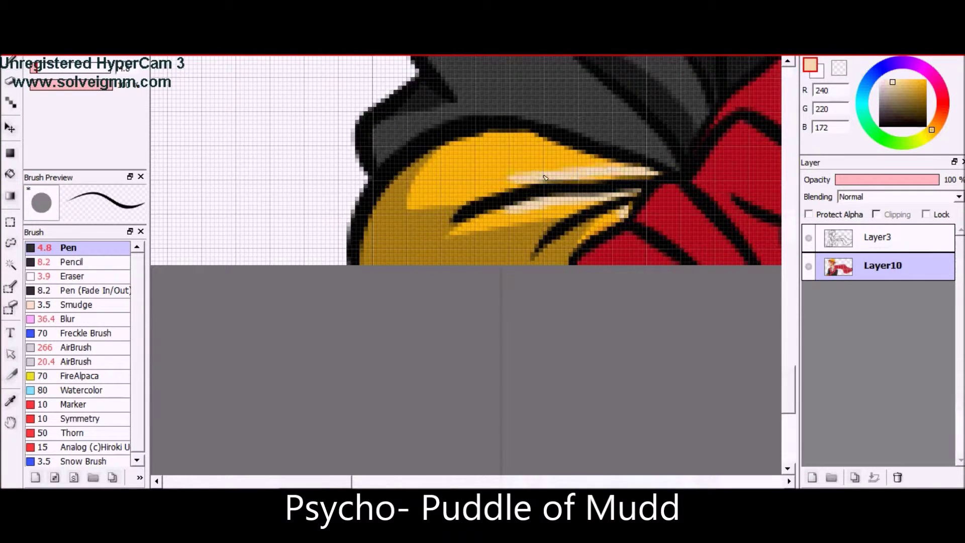
pyautogui.moveTo(623, 161); pyautogui.dragTo(518, 157)
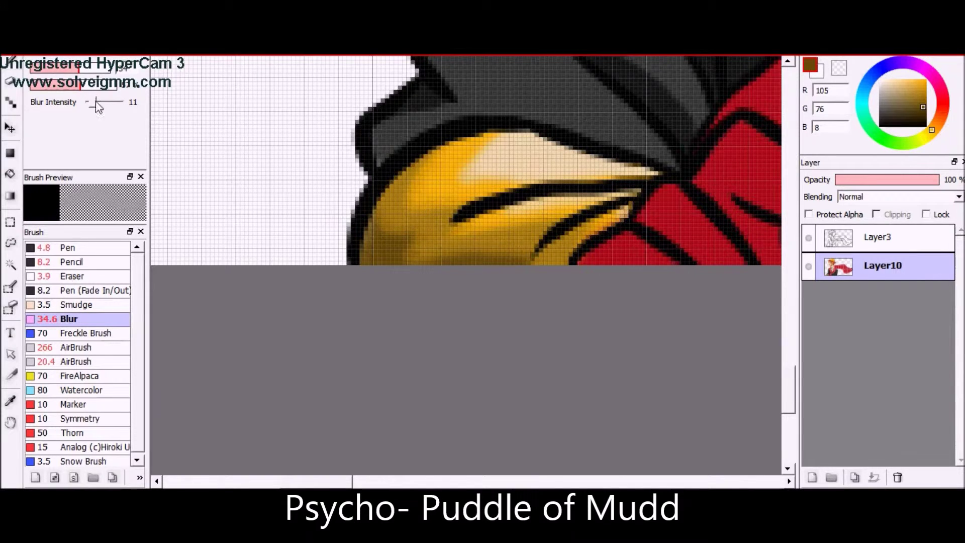
pyautogui.moveTo(603, 166); pyautogui.dragTo(508, 208)
# - Shade the fingers and folds of the red glove with a darker red using the Pen
pyautogui.click(67, 247)
pyautogui.hscroll(3, 226, 260)
pyautogui.moveTo(227, 259); pyautogui.dragTo(234, 263)
pyautogui.moveTo(344, 274)
pyautogui.mouseDown()
pyautogui.moveTo(373, 162)
pyautogui.moveTo(443, 276)
pyautogui.moveTo(445, 201)
pyautogui.mouseUp()
pyautogui.scroll(-2, 382, 152)
pyautogui.scroll(2, 500, 325)
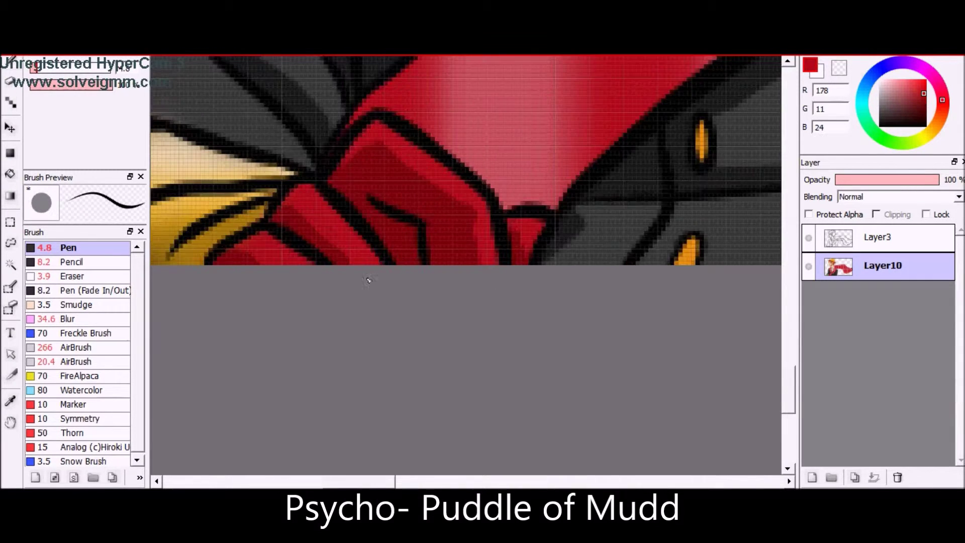
pyautogui.scroll(-2, 387, 134)
pyautogui.keyDown('alt'); pyautogui.click(296, 177); pyautogui.keyUp('alt')
pyautogui.scroll(-2, 552, 302)
pyautogui.scroll(6, 685, 286)
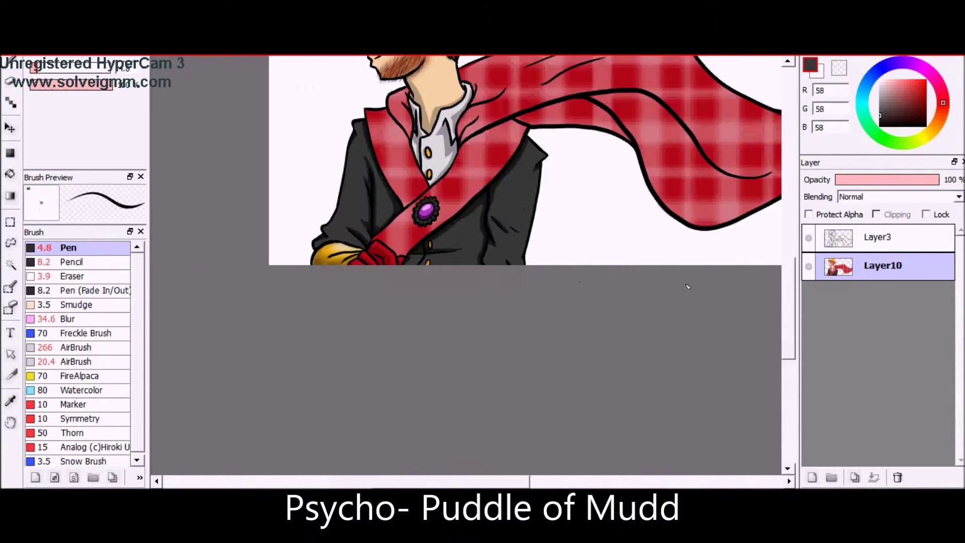
# - Add a new layer and paint pale cream highlights along the side edges of the crown's spikes
pyautogui.scroll(2, 558, 124)
pyautogui.hotkey('ctrl', 'shift', 'n')
pyautogui.scroll(2, 559, 124)
pyautogui.click(931, 130)
pyautogui.click(897, 80)
pyautogui.moveTo(445, 76); pyautogui.dragTo(429, 134)
pyautogui.moveTo(699, 156); pyautogui.dragTo(674, 352)
pyautogui.moveTo(565, 121); pyautogui.dragTo(536, 218)
pyautogui.scroll(1, 625, 394)
pyautogui.moveTo(625, 393); pyautogui.dragTo(596, 452)
# - Shade the crown's crack, inner back spike and broken front spike with dark gold (RGB 159, 120, 28)
pyautogui.click(919, 97)
pyautogui.moveTo(206, 228); pyautogui.dragTo(287, 161)
pyautogui.moveTo(297, 161); pyautogui.dragTo(412, 136)
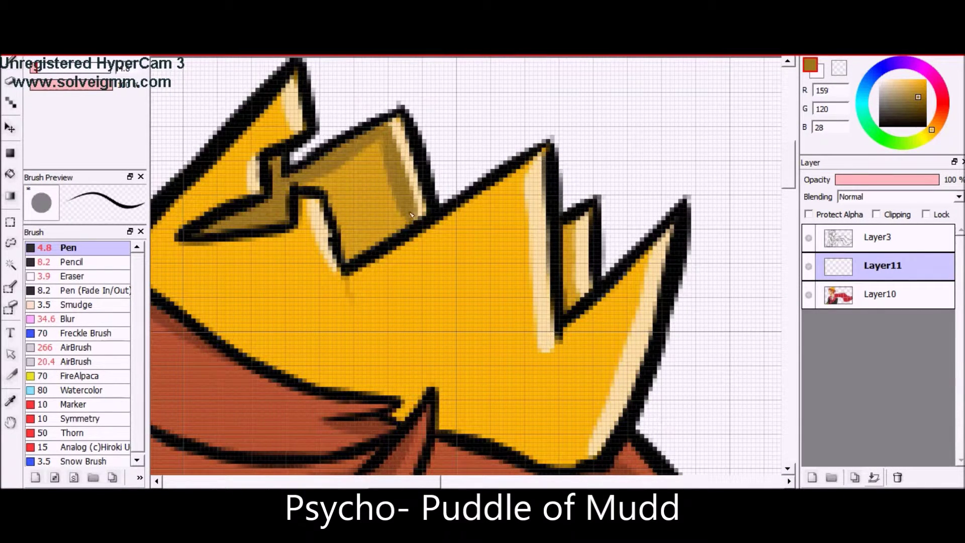
pyautogui.moveTo(322, 251); pyautogui.dragTo(402, 176)
pyautogui.moveTo(352, 232); pyautogui.dragTo(397, 145)
pyautogui.moveTo(232, 151); pyautogui.dragTo(166, 221)
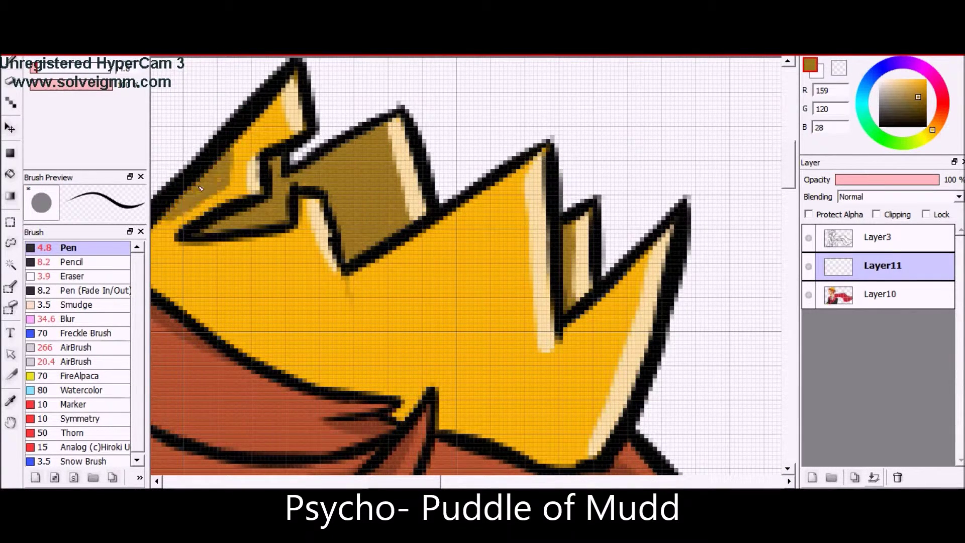
# - Paint dark gold shadows along the crown's lower edge above the hair and beneath the back spike
pyautogui.scroll(-2, 227, 211)
pyautogui.moveTo(242, 284); pyautogui.dragTo(342, 256)
pyautogui.moveTo(237, 341); pyautogui.dragTo(327, 286)
pyautogui.scroll(2, 377, 290)
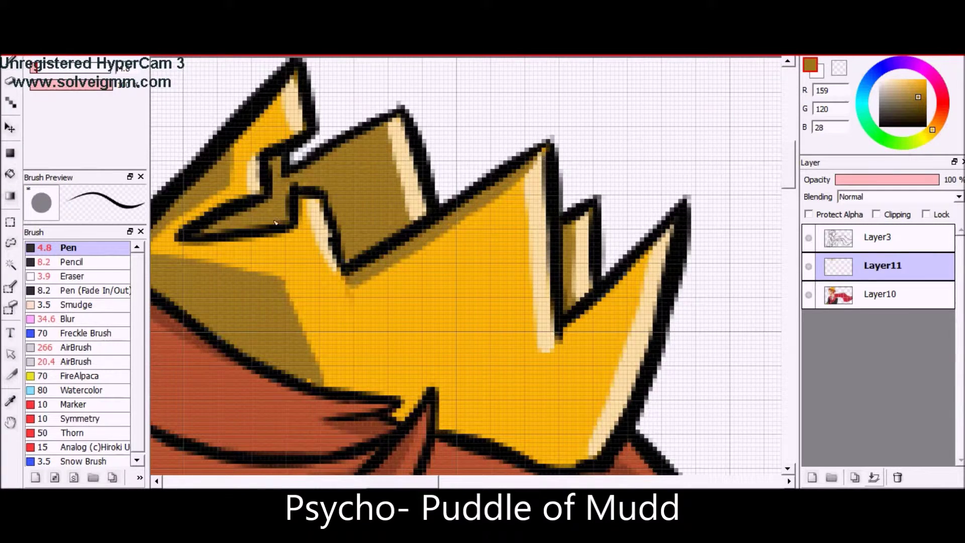
pyautogui.scroll(-2, 362, 322)
pyautogui.moveTo(439, 356); pyautogui.dragTo(539, 392)
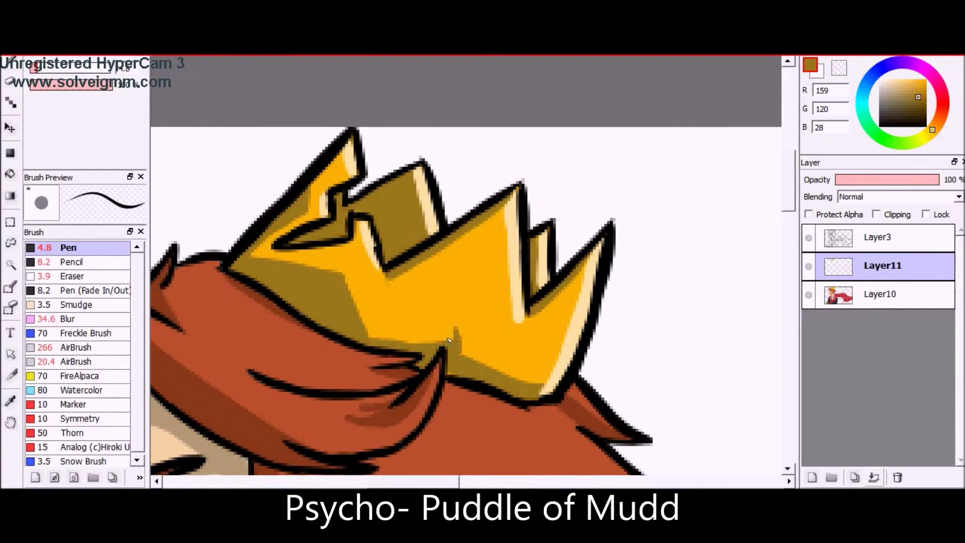
pyautogui.scroll(-3, 449, 341)
pyautogui.scroll(2, 345, 324)
pyautogui.scroll(-1, 345, 323)
pyautogui.scroll(3, 261, 231)
pyautogui.moveTo(261, 232); pyautogui.dragTo(347, 302)
pyautogui.scroll(-2, 777, 299)
# - Repaint the gold sleeve with the crown's amber (RGB 255, 183, 0) and dark gold shadows (RGB 159, 120, 28)
pyautogui.scroll(-2, 787, 332)
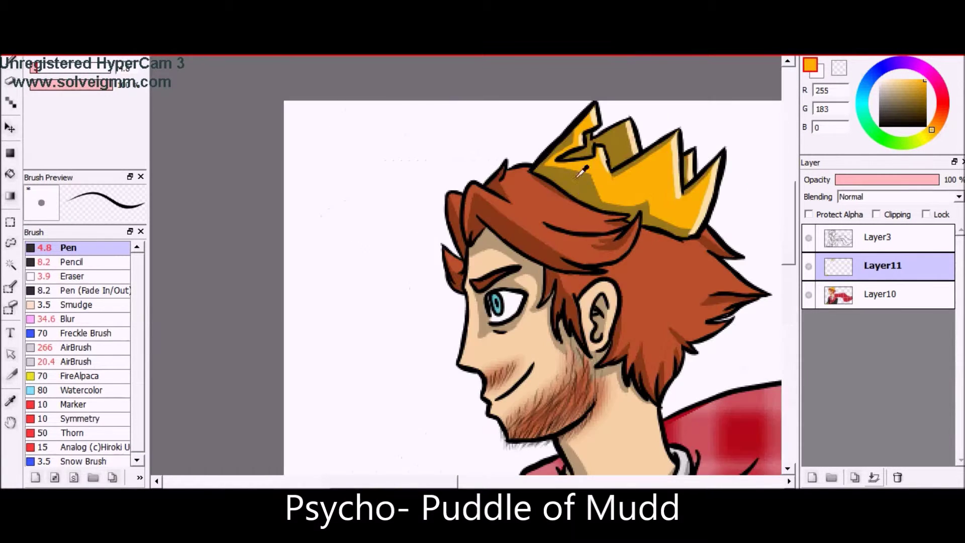
pyautogui.scroll(3, 503, 251)
pyautogui.click(919, 96)
pyautogui.moveTo(282, 362); pyautogui.dragTo(341, 432)
pyautogui.moveTo(302, 397); pyautogui.dragTo(402, 438)
pyautogui.scroll(-3, 402, 463)
# - Paint cream highlights (RGB 255, 228, 160) between the folds of the gold sleeve
pyautogui.click(897, 80)
pyautogui.scroll(3, 482, 352)
pyautogui.moveTo(351, 214); pyautogui.dragTo(473, 216)
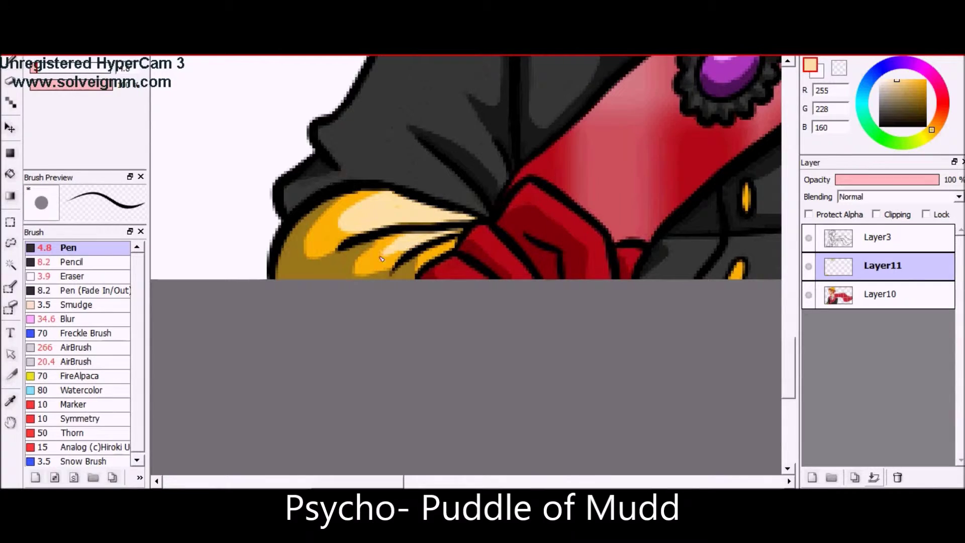
# - Shade the jacket and shirt buttons with dark gold and add cream highlights (RGB 255, 228, 160)
pyautogui.scroll(-2, 384, 241)
pyautogui.scroll(3, 453, 201)
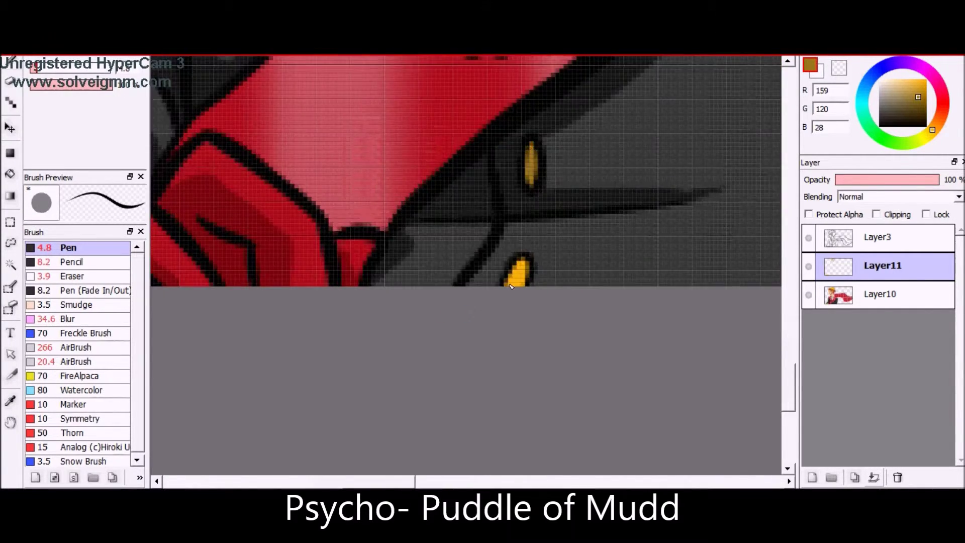
pyautogui.scroll(-2, 452, 251)
pyautogui.click(897, 81)
pyautogui.scroll(-3, 392, 433)
pyautogui.scroll(6, 473, 252)
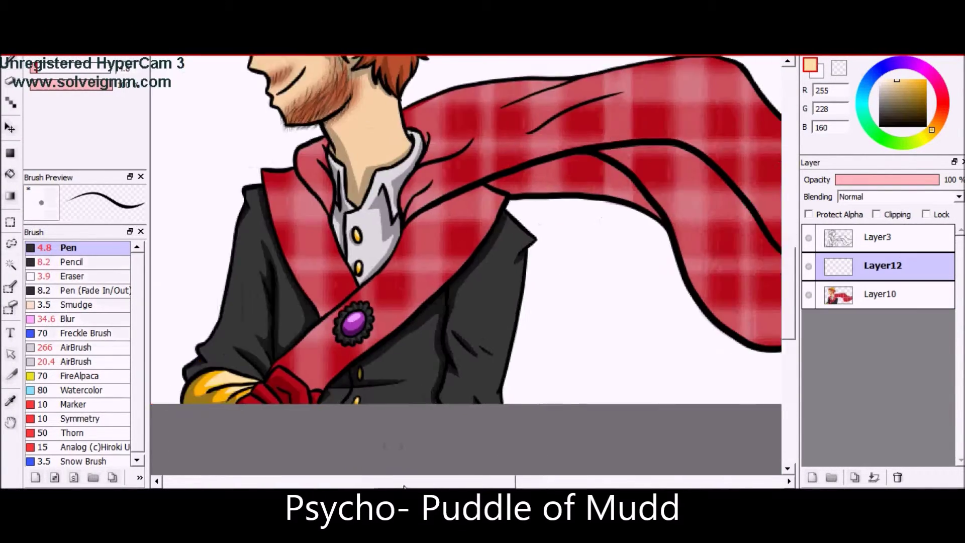
# - Paint red shadows along the shawl's collar folds beside the neck and just below the collar
pyautogui.hscroll(-5, 622, 249)
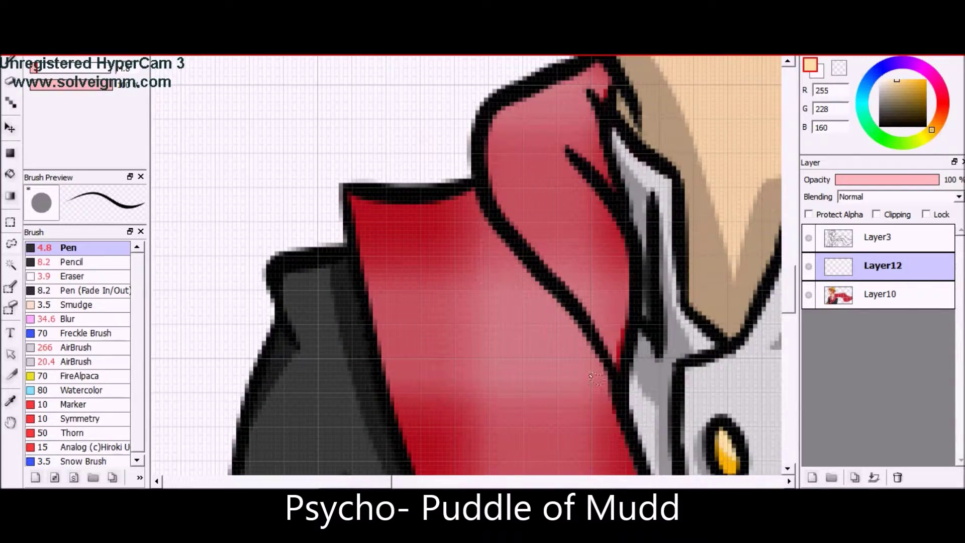
pyautogui.scroll(-5, 558, 298)
pyautogui.scroll(6, 558, 298)
pyautogui.scroll(3, 362, 246)
pyautogui.scroll(-3, 403, 239)
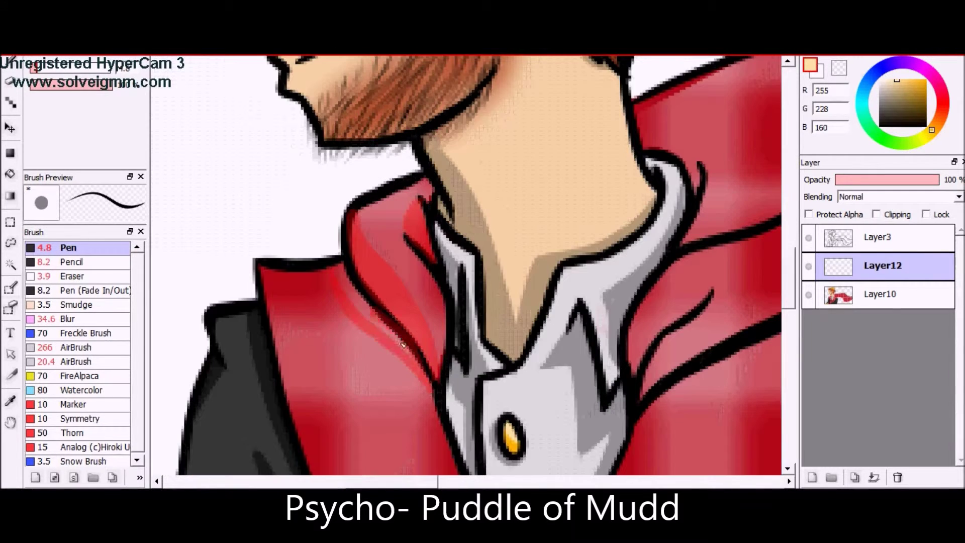
# - Shade the shawl's front drape down to the lapel crossing, around the brooch and above the glove
pyautogui.scroll(-5, 428, 196)
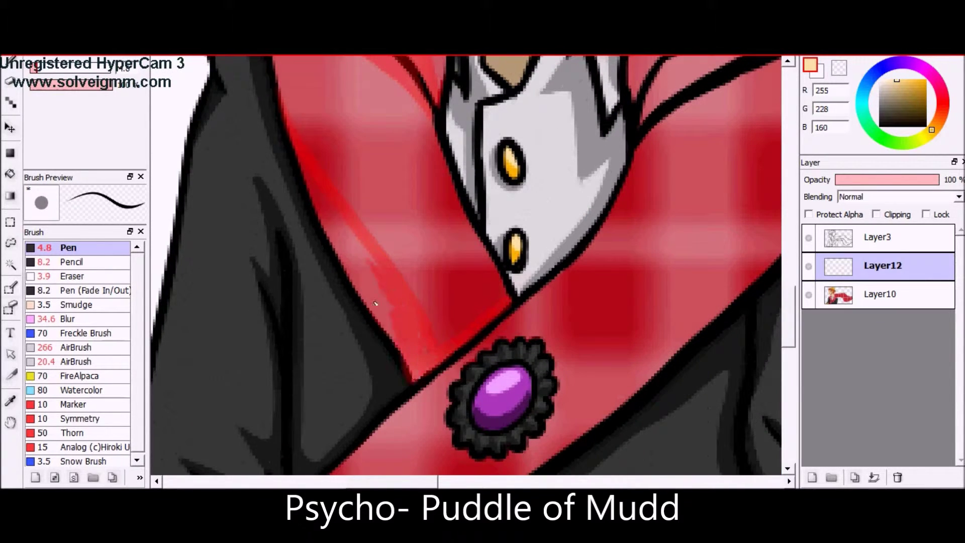
pyautogui.scroll(-4, 302, 291)
pyautogui.scroll(3, 302, 291)
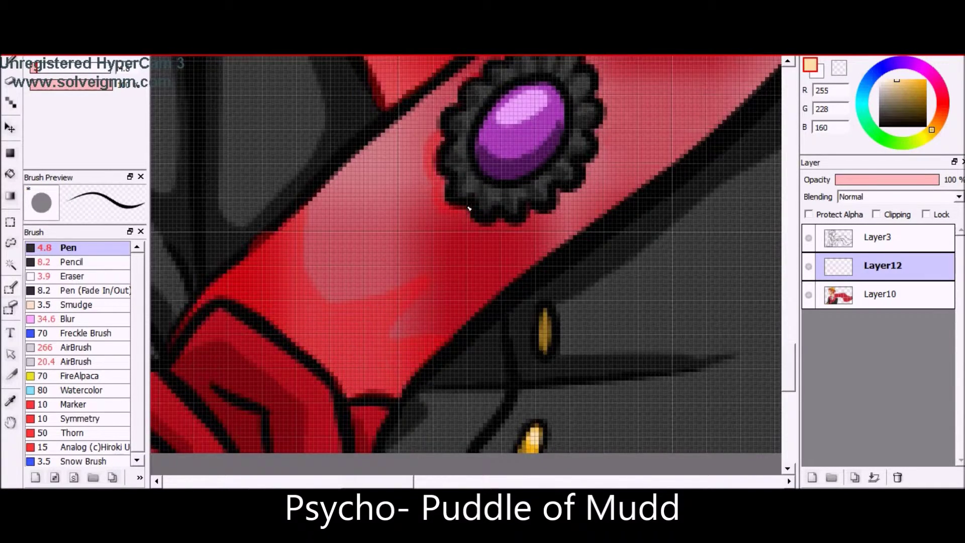
pyautogui.scroll(-3, 458, 103)
# - Paint red shadows along the cape folds behind the shirt collar and at the back of the neck
pyautogui.scroll(5, 442, 344)
pyautogui.scroll(3, 442, 344)
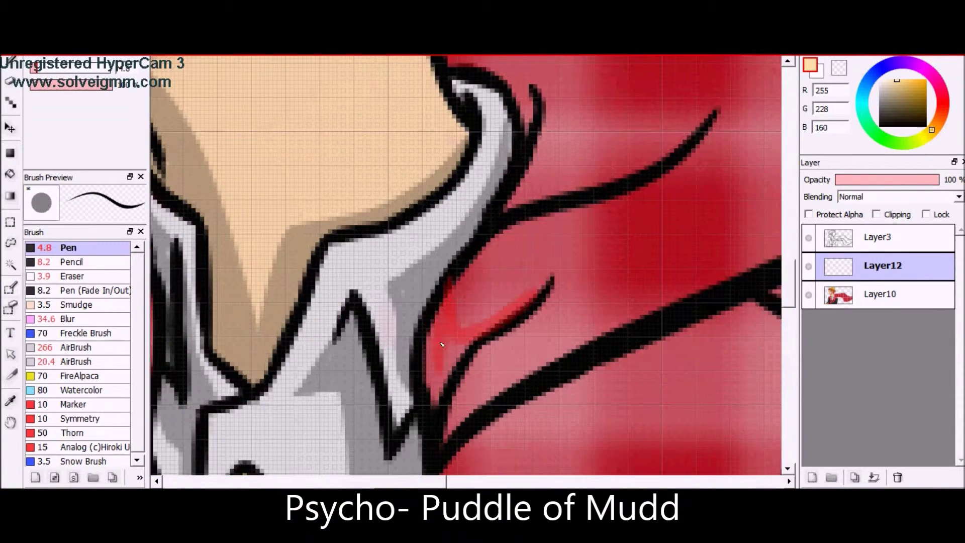
pyautogui.scroll(-3, 483, 376)
pyautogui.scroll(3, 480, 352)
pyautogui.scroll(4, 477, 306)
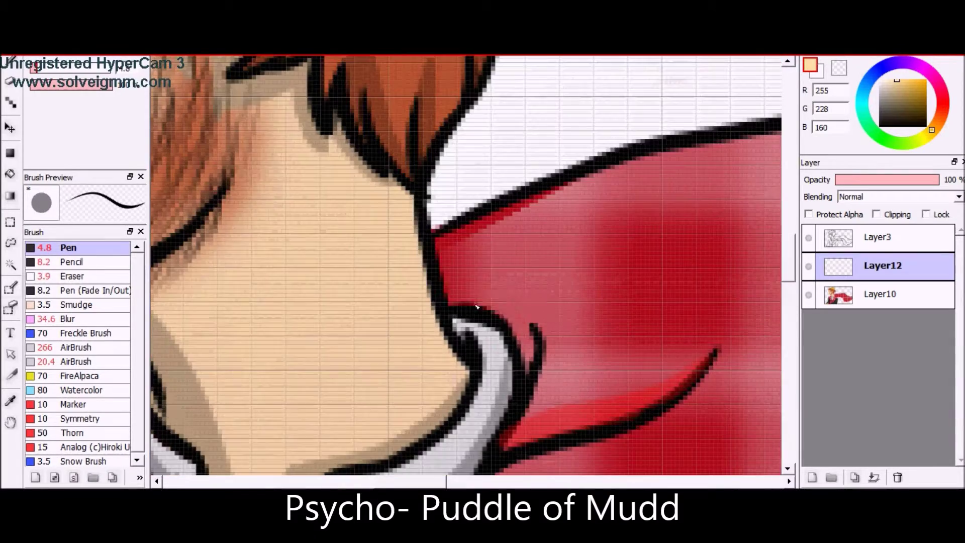
# - Shade the shawl's shoulder edge and the narrow strip of cape underside behind the shoulder in red
pyautogui.scroll(-3, 496, 296)
pyautogui.scroll(3, 578, 302)
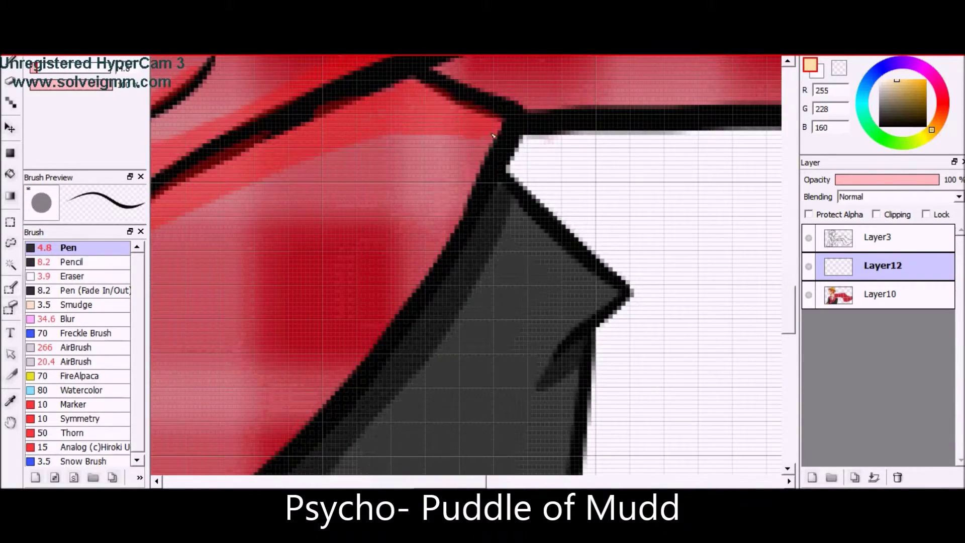
pyautogui.scroll(-1, 616, 306)
pyautogui.scroll(-1, 616, 306)
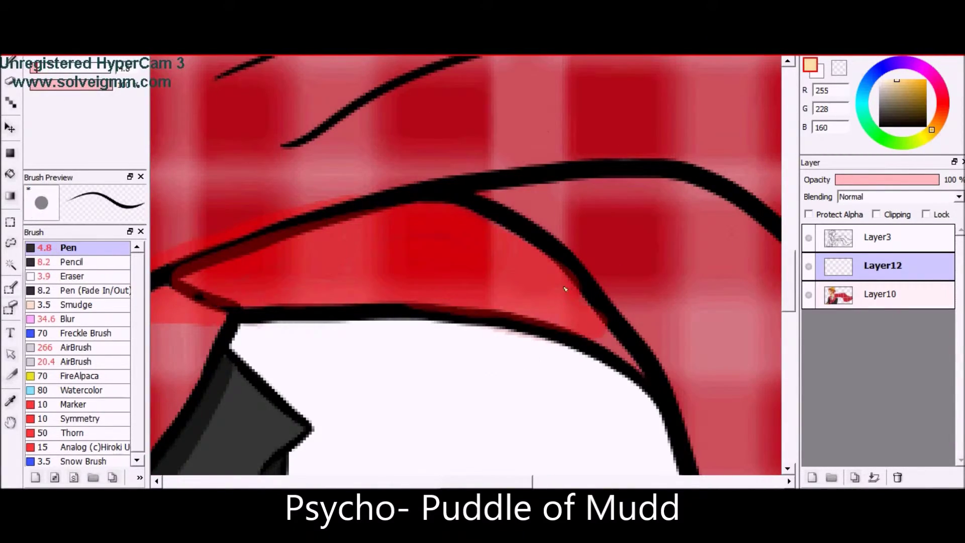
# - Fill the flowing cape's large underside with red shadow, using pen size 32 and refining at 8.2
pyautogui.scroll(-3, 565, 287)
pyautogui.scroll(2, 489, 486)
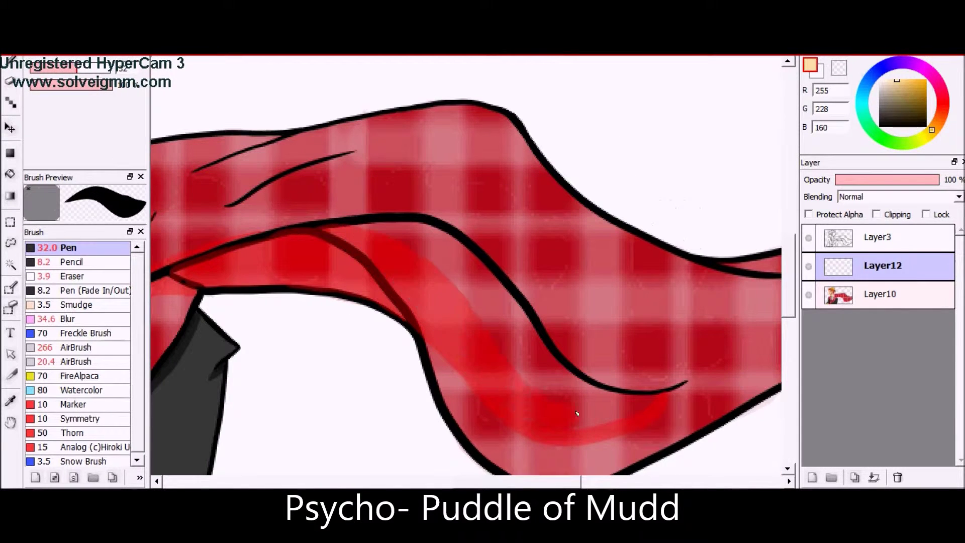
pyautogui.scroll(3, 577, 413)
pyautogui.scroll(2, 362, 285)
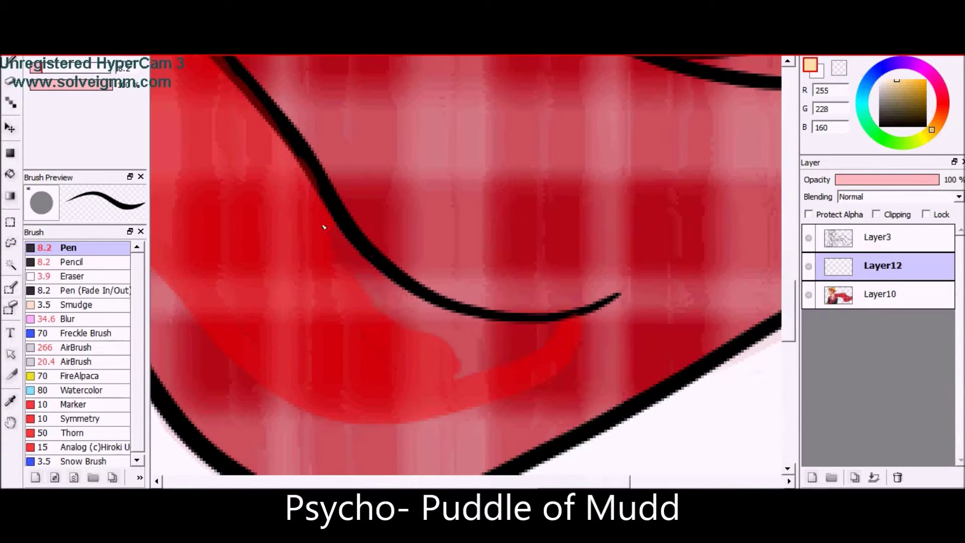
pyautogui.scroll(-2, 558, 366)
pyautogui.scroll(2, 582, 237)
pyautogui.scroll(1, 582, 237)
pyautogui.scroll(-4, 792, 318)
# - Try recolouring the cape shadows with black at pen size 1000
pyautogui.click(808, 214)
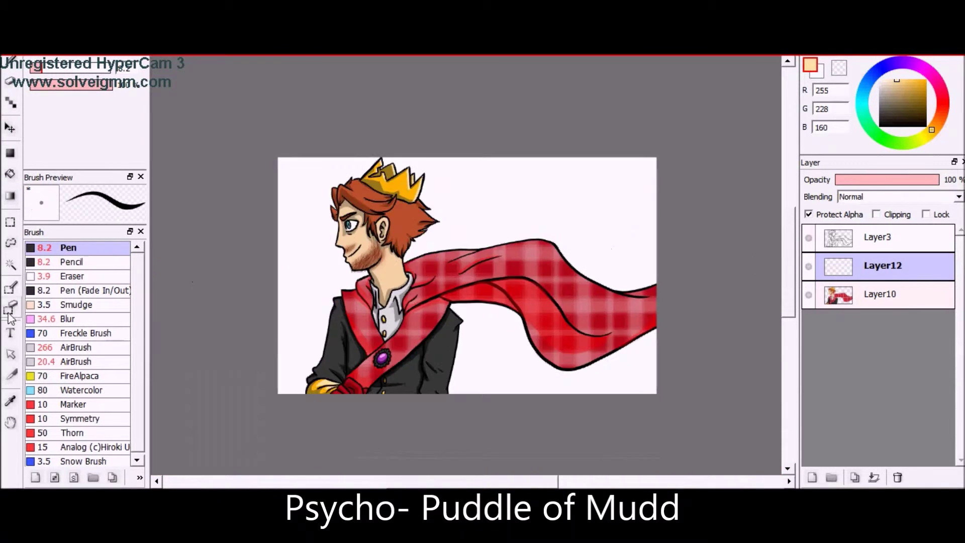
pyautogui.moveTo(37, 68); pyautogui.dragTo(111, 70)
pyautogui.click(347, 292)
pyautogui.moveTo(55, 82); pyautogui.dragTo(72, 84)
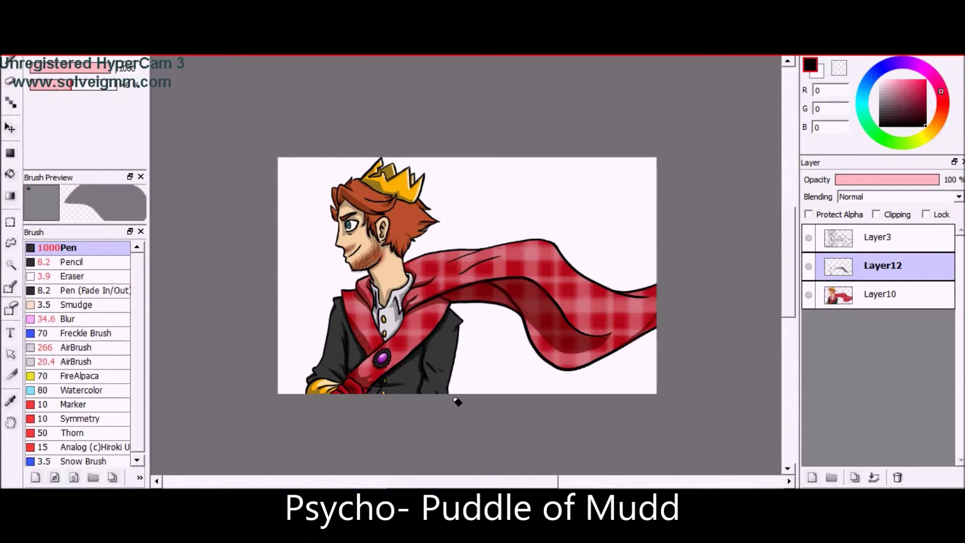
pyautogui.hotkey('ctrl', 'z')
# - Refine the red shading on the cape's underside and along its far lower edge at pen size 9.8
pyautogui.scroll(3, 521, 455)
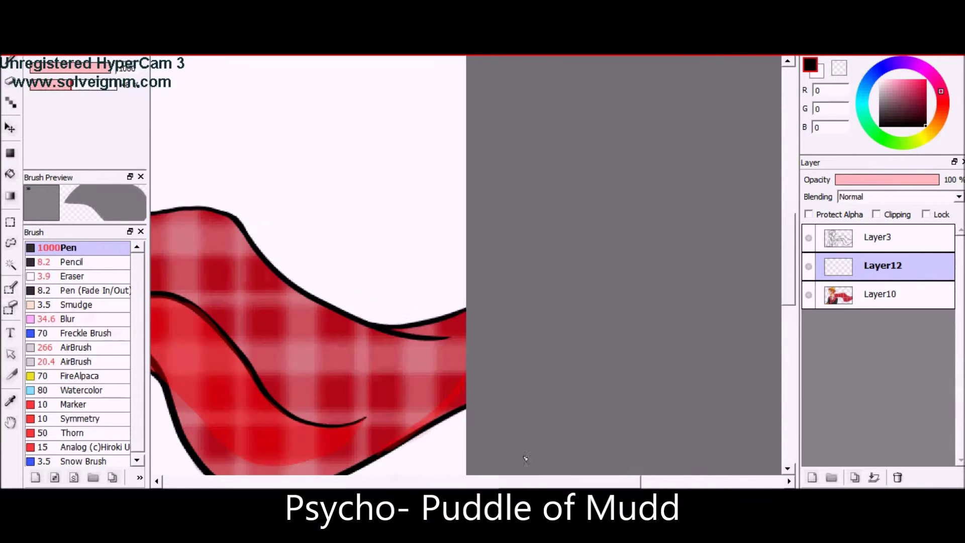
pyautogui.click(45, 67)
pyautogui.scroll(-3, 496, 287)
pyautogui.scroll(3, 241, 300)
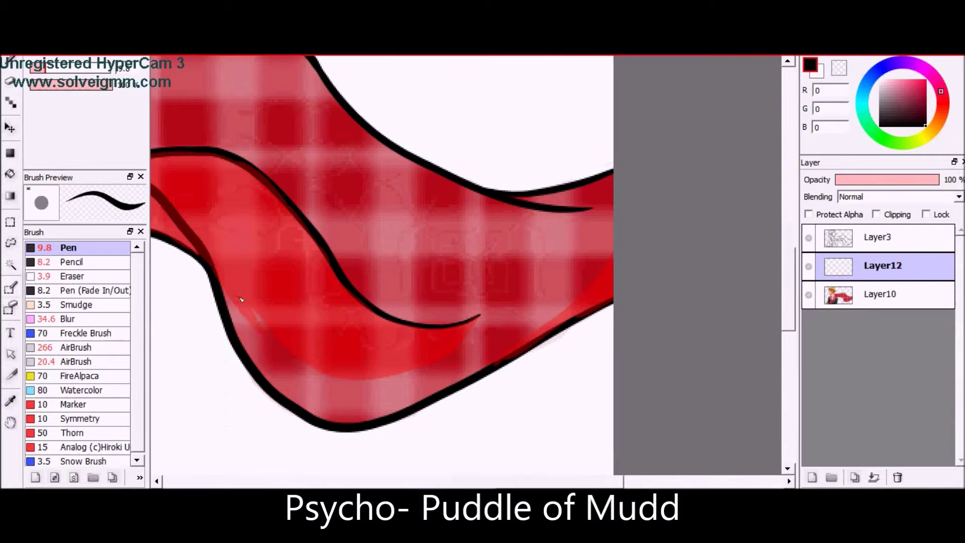
# - Save the artwork as a FireAlpaca file named HNI_0018
pyautogui.scroll(-3, 288, 349)
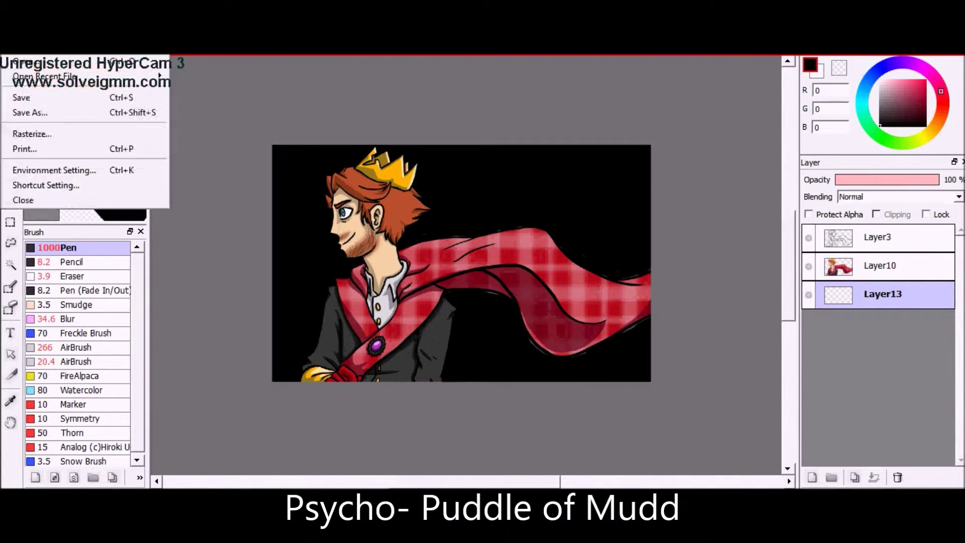
pyautogui.click(25, 110)
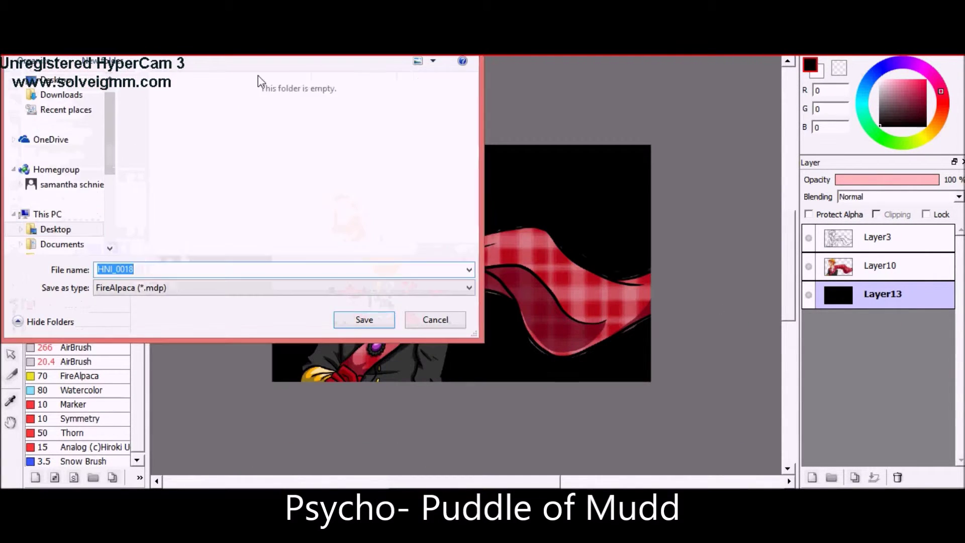
pyautogui.click(364, 319)
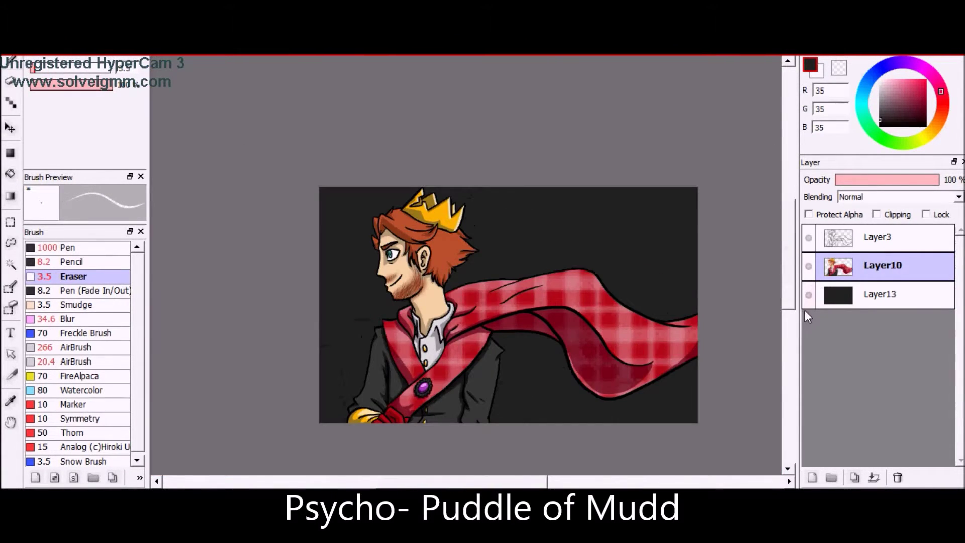
# - Airbrush dark-to-light grey shading across the background layer at brush size 1000, lightest in the upper corner behind the figure
pyautogui.click(830, 296)
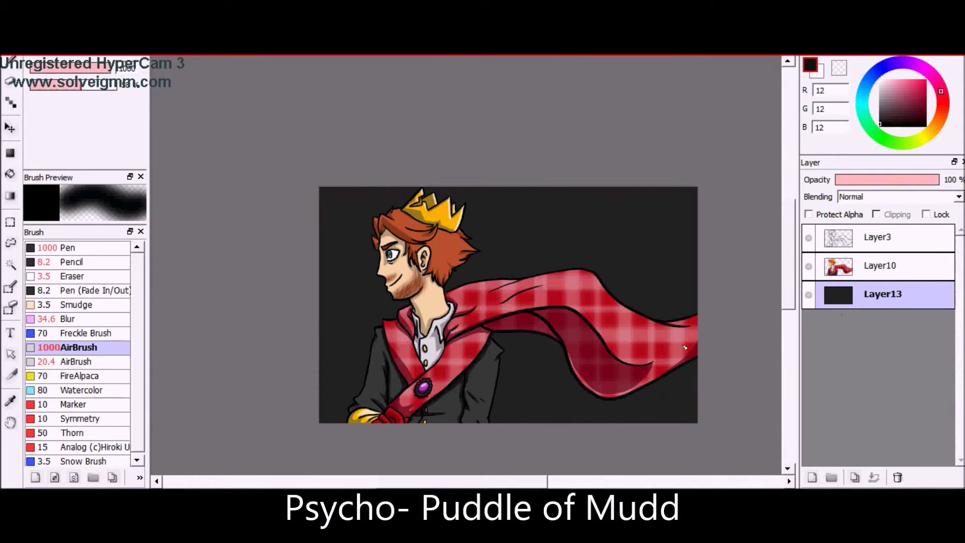
pyautogui.moveTo(653, 291); pyautogui.dragTo(578, 392)
pyautogui.moveTo(628, 226); pyautogui.dragTo(528, 377)
pyautogui.moveTo(503, 226); pyautogui.dragTo(452, 302)
pyautogui.moveTo(352, 227); pyautogui.dragTo(453, 211)
pyautogui.moveTo(654, 227); pyautogui.dragTo(553, 301)
pyautogui.moveTo(352, 211); pyautogui.dragTo(362, 282)
pyautogui.moveTo(653, 382); pyautogui.dragTo(352, 352)
pyautogui.moveTo(352, 211); pyautogui.dragTo(502, 378)
pyautogui.moveTo(773, 142); pyautogui.dragTo(653, 301)
pyautogui.moveTo(352, 201); pyautogui.dragTo(478, 226)
pyautogui.moveTo(654, 241); pyautogui.dragTo(644, 403)
# - Deepen the shadow before the figure and blend the background's light corner with the AirBrush at size 552
pyautogui.moveTo(98, 68); pyautogui.dragTo(172, 79)
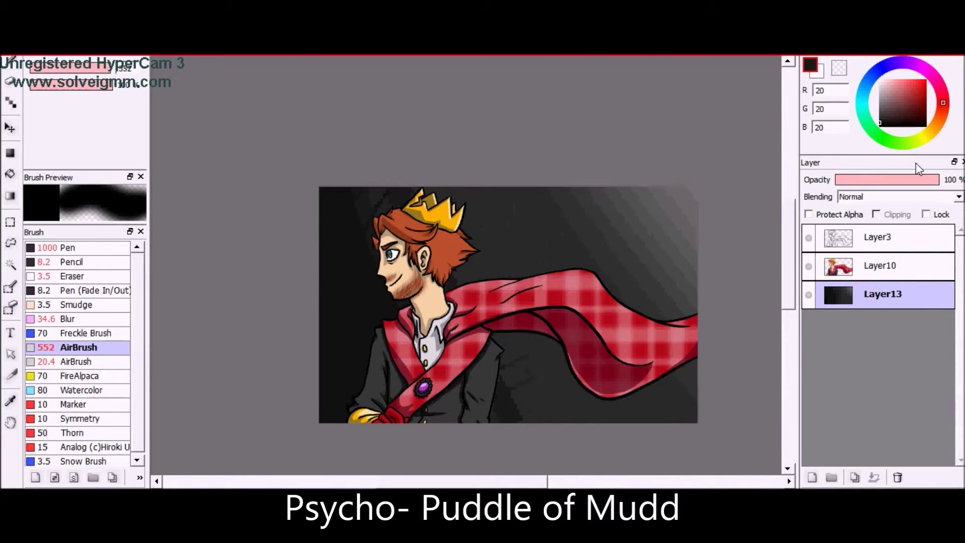
pyautogui.moveTo(352, 226); pyautogui.dragTo(402, 302)
pyautogui.moveTo(653, 201); pyautogui.dragTo(553, 277)
pyautogui.moveTo(678, 191); pyautogui.dragTo(604, 252)
# - Scatter red spots (RGB 221, 0, 0) over a new background layer with the Freckle Brush at size 46.9
pyautogui.click(812, 478)
pyautogui.click(75, 333)
pyautogui.moveTo(60, 73); pyautogui.dragTo(90, 68)
pyautogui.click(926, 86)
pyautogui.moveTo(686, 394)
pyautogui.mouseDown()
pyautogui.moveTo(352, 292)
pyautogui.moveTo(679, 222)
pyautogui.moveTo(586, 207)
pyautogui.mouseUp()
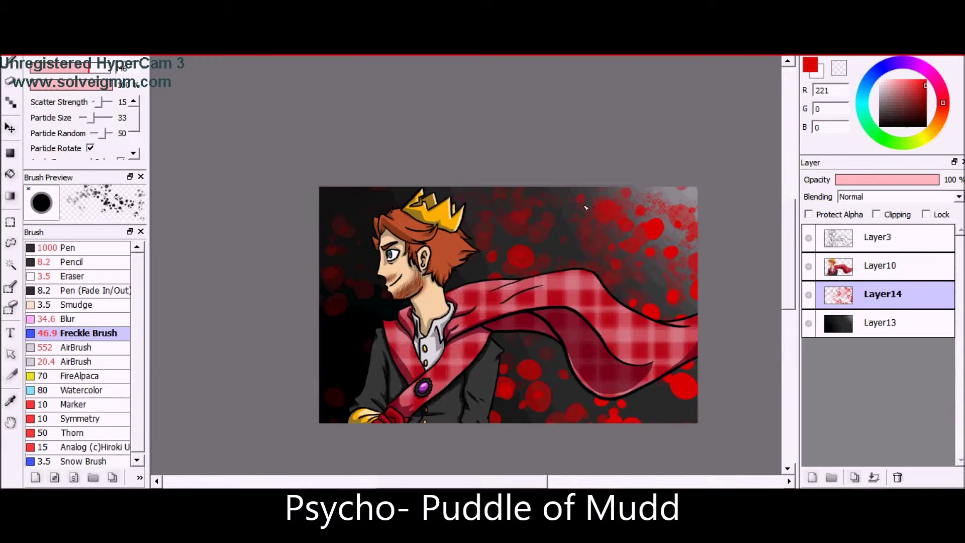
# - Cover the background with denser red freckles, enlarging the Freckle Brush to 272 and varying its size
pyautogui.moveTo(75, 68); pyautogui.dragTo(115, 69)
pyautogui.moveTo(523, 402); pyautogui.dragTo(669, 206)
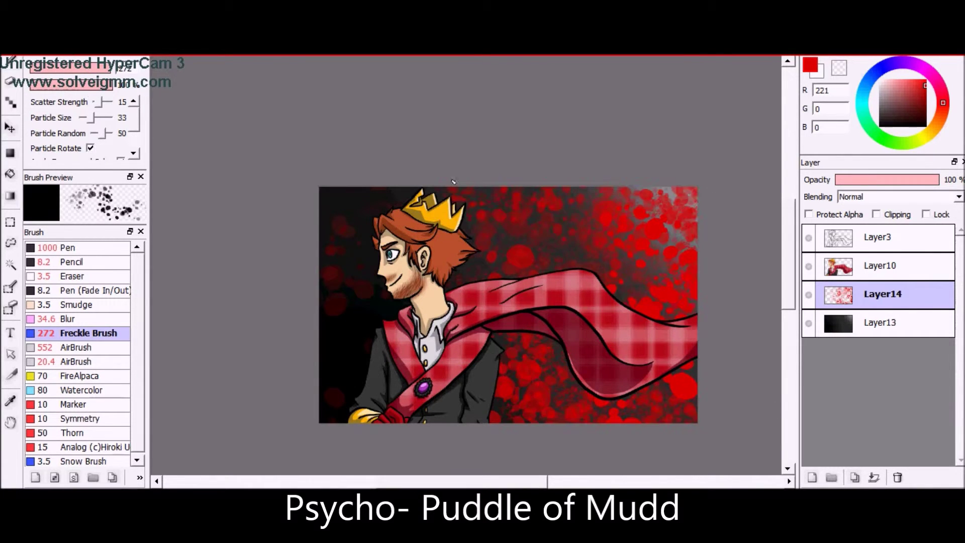
pyautogui.moveTo(116, 68); pyautogui.dragTo(101, 68)
pyautogui.moveTo(669, 201)
pyautogui.mouseDown()
pyautogui.moveTo(684, 231)
pyautogui.moveTo(654, 403)
pyautogui.mouseUp()
pyautogui.moveTo(574, 211)
pyautogui.mouseDown()
pyautogui.moveTo(680, 301)
pyautogui.moveTo(360, 236)
pyautogui.mouseUp()
# - Scatter very dark red freckles (RGB 24, 0, 0) over the background at brush size 358
pyautogui.moveTo(101, 68); pyautogui.dragTo(131, 69)
pyautogui.click(908, 79)
pyautogui.moveTo(342, 393); pyautogui.dragTo(347, 302)
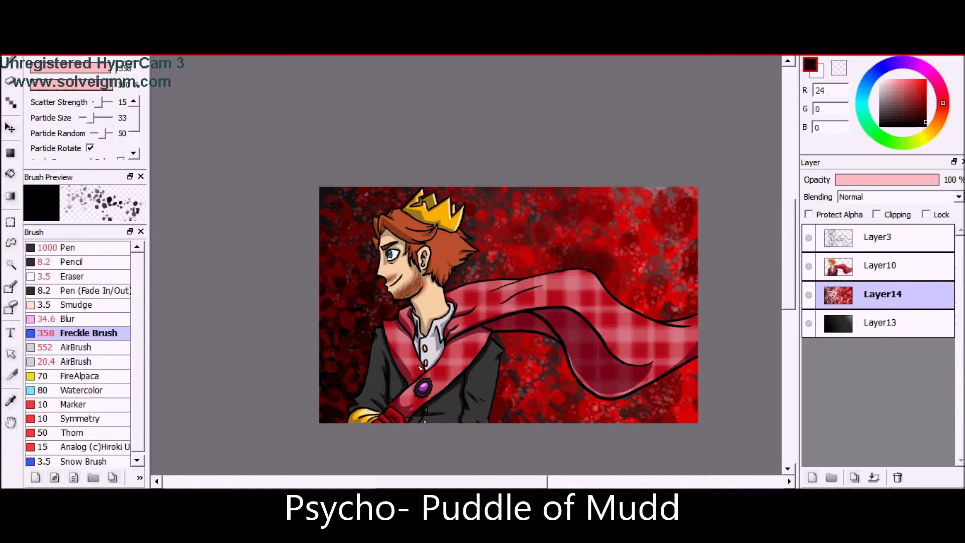
pyautogui.moveTo(588, 211); pyautogui.dragTo(677, 171)
pyautogui.hotkey('ctrl', 'z')
pyautogui.hotkey('ctrl', 'z')
# - Try sprinkling red and white specks over the background on a new layer with the Snow Brush at size 450
pyautogui.click(812, 477)
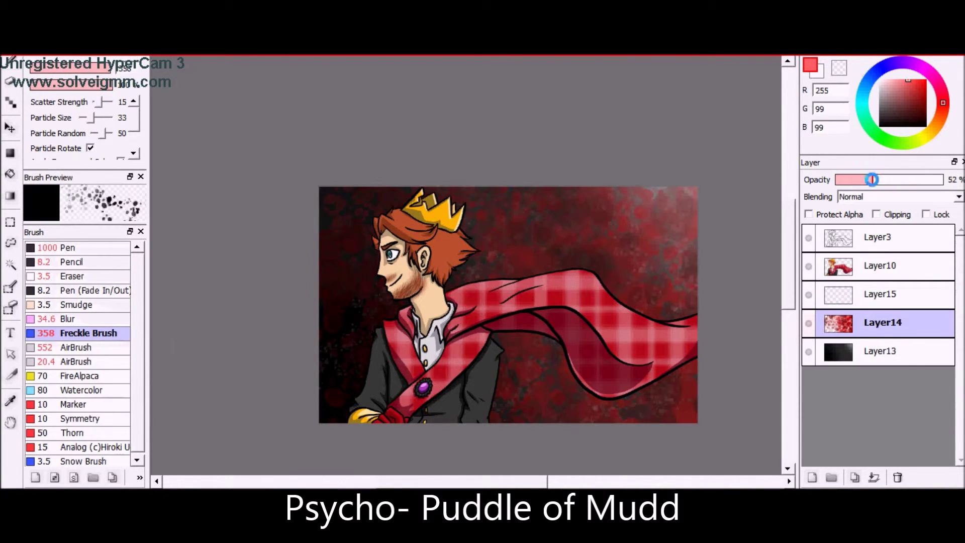
pyautogui.click(83, 461)
pyautogui.click(925, 79)
pyautogui.moveTo(103, 69); pyautogui.dragTo(131, 69)
pyautogui.moveTo(352, 352); pyautogui.dragTo(648, 184)
pyautogui.click(881, 80)
pyautogui.moveTo(352, 241); pyautogui.dragTo(674, 211)
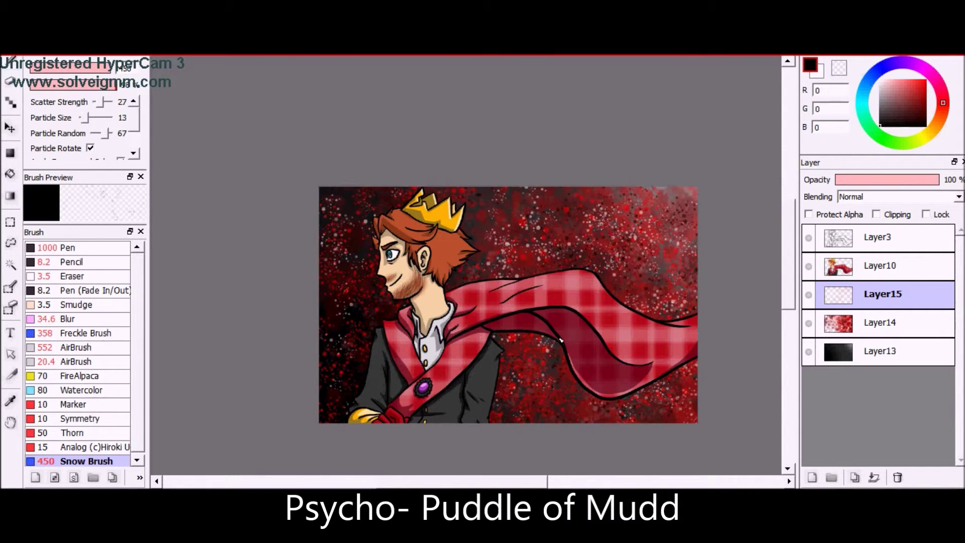
pyautogui.hotkey('ctrl', 'z')
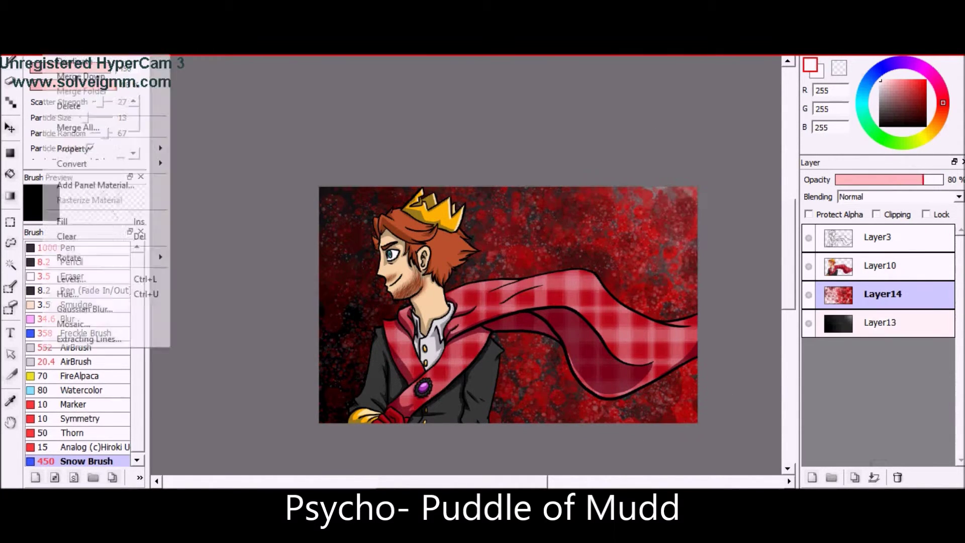
# - Scatter light pink freckles (RGB 255, 179, 179) at size 174, set their layer's opacity to 44%, and merge it down
pyautogui.click(89, 331)
pyautogui.click(98, 69)
pyautogui.moveTo(638, 347)
pyautogui.mouseDown()
pyautogui.moveTo(654, 256)
pyautogui.moveTo(587, 180)
pyautogui.mouseUp()
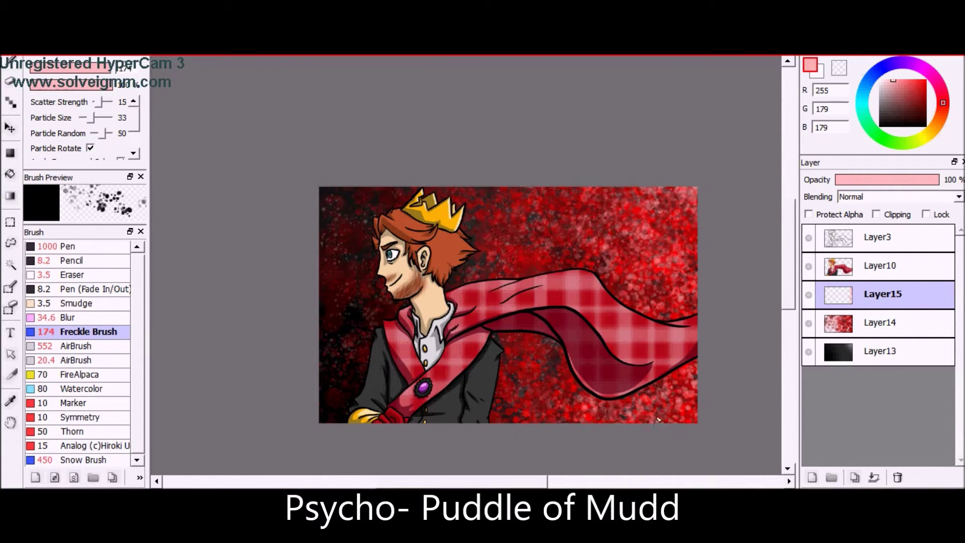
pyautogui.moveTo(698, 414); pyautogui.dragTo(474, 249)
pyautogui.moveTo(935, 180); pyautogui.dragTo(889, 180)
pyautogui.click(874, 478)
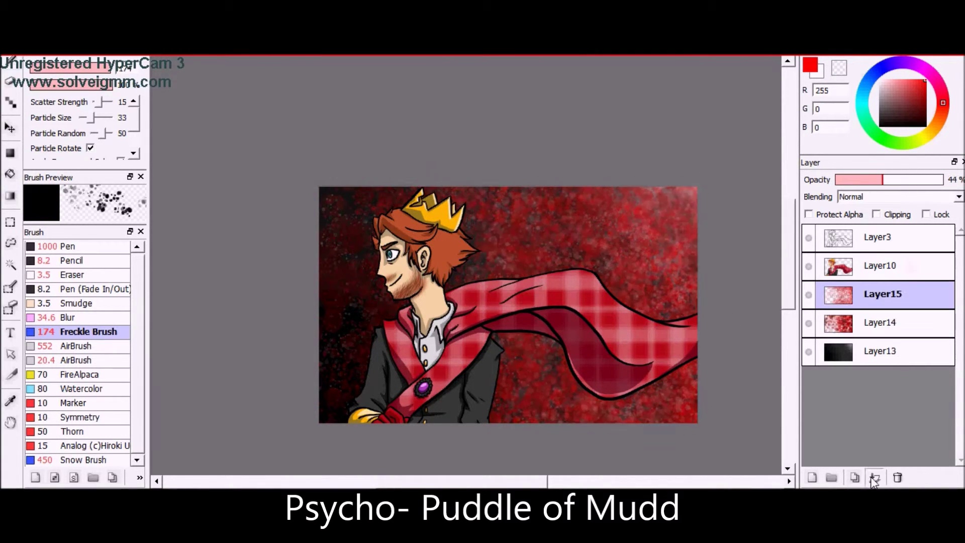
# - Scatter more freckles across the background on a new layer, lower its opacity and merge it down
pyautogui.hotkey('ctrl', 'shift', 'n')
pyautogui.moveTo(674, 211); pyautogui.dragTo(357, 262)
pyautogui.moveTo(337, 392)
pyautogui.mouseDown()
pyautogui.moveTo(548, 221)
pyautogui.moveTo(523, 397)
pyautogui.mouseUp()
pyautogui.moveTo(865, 179); pyautogui.dragTo(849, 180)
pyautogui.click(874, 478)
# - Add red freckles (RGB 209, 0, 0) on a new layer at brush size 407, reduce its opacity and merge it down
pyautogui.hotkey('ctrl', 'shift', 'n')
pyautogui.keyDown('alt'); pyautogui.click(688, 219); pyautogui.keyUp('alt')
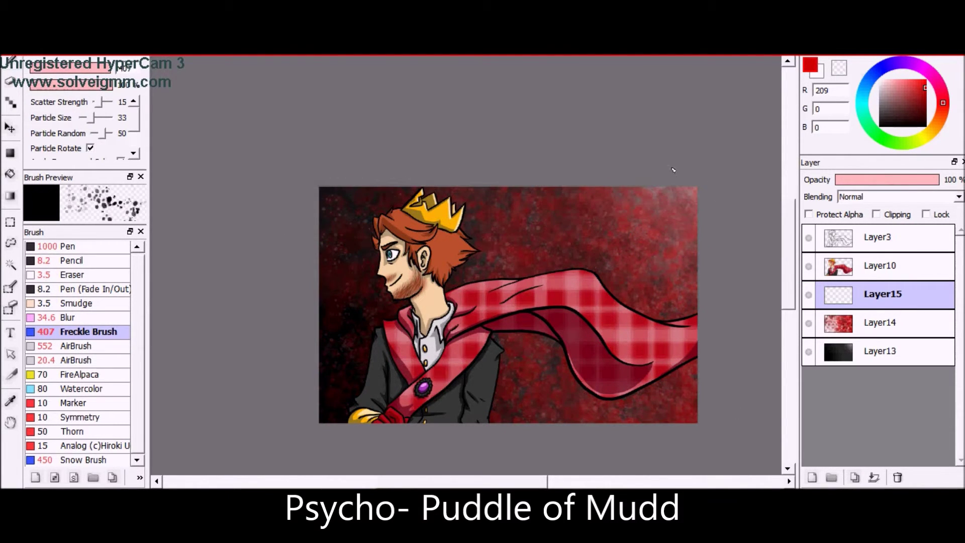
pyautogui.moveTo(615, 390); pyautogui.dragTo(674, 211)
pyautogui.moveTo(930, 179); pyautogui.dragTo(866, 170)
pyautogui.hotkey('ctrl', 'e')
# - Scatter red and light pink freckles (RGB 255, 153, 153) on a new background layer, using brush size 303 for the pink
pyautogui.hotkey('ctrl', 'shift', 'n')
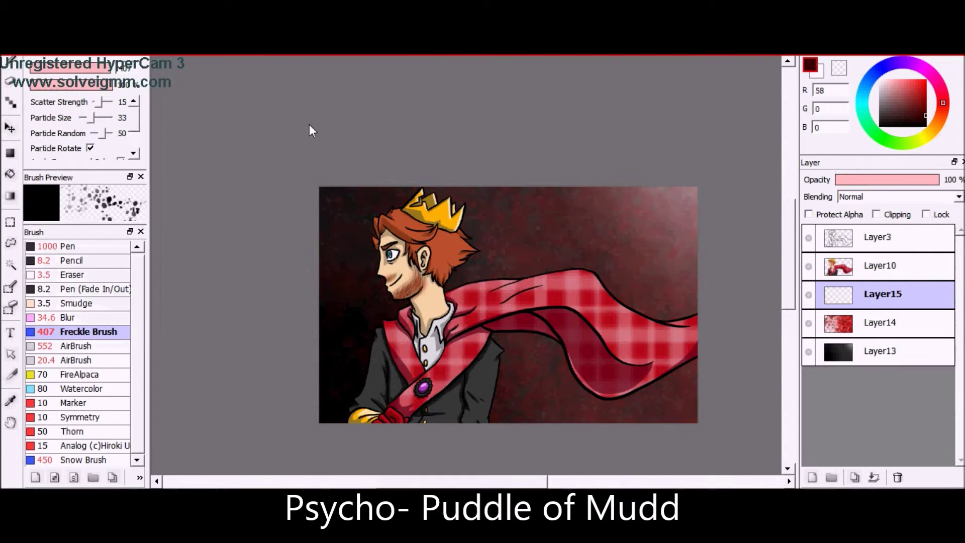
pyautogui.moveTo(664, 202); pyautogui.dragTo(654, 262)
pyautogui.moveTo(649, 387); pyautogui.dragTo(673, 417)
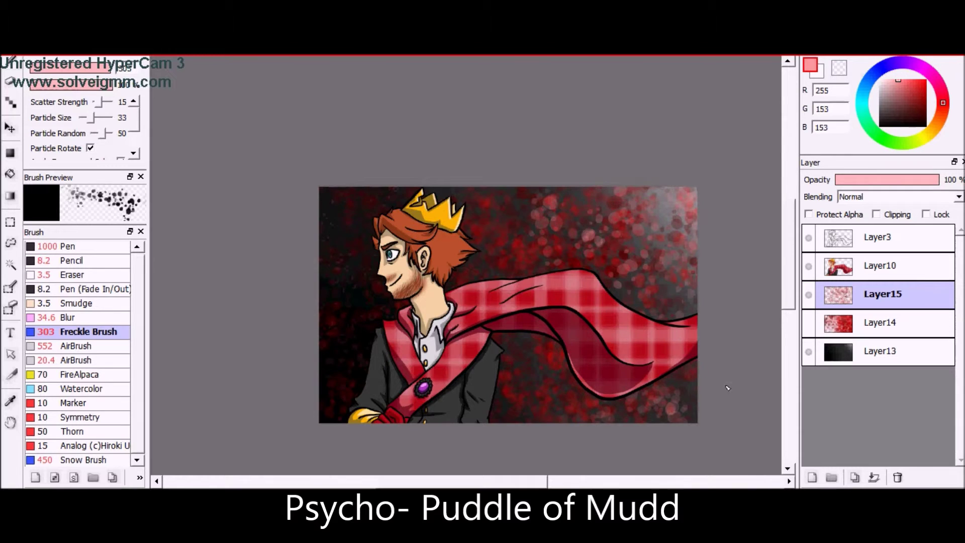
# - Spatter dark and bright red freckles over the clothes and cape on a new layer above the figure, at size 139
pyautogui.hotkey('ctrl', 'shift', 'n')
pyautogui.hotkey('ctrl', 'Up')
pyautogui.press('[')
pyautogui.scroll(2, 319, 354)
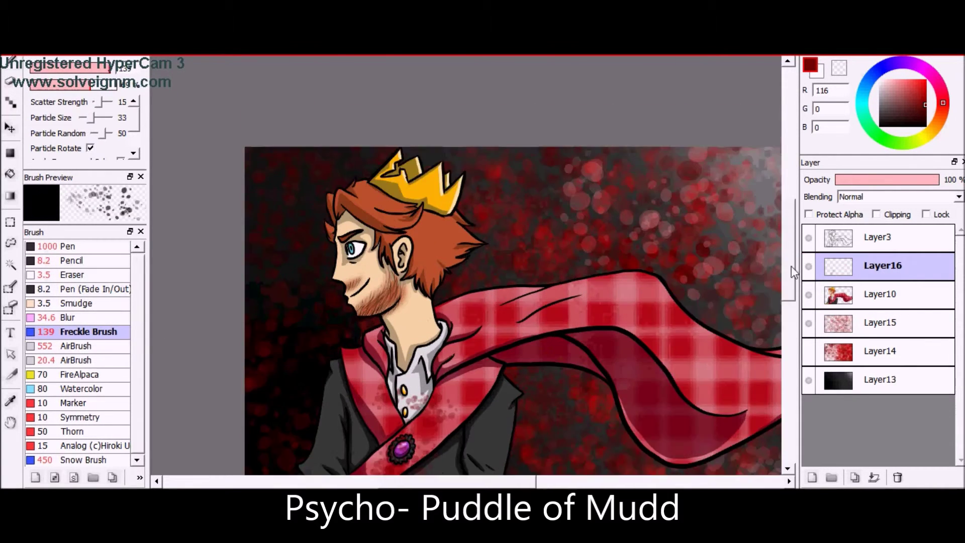
pyautogui.moveTo(432, 292); pyautogui.dragTo(418, 251)
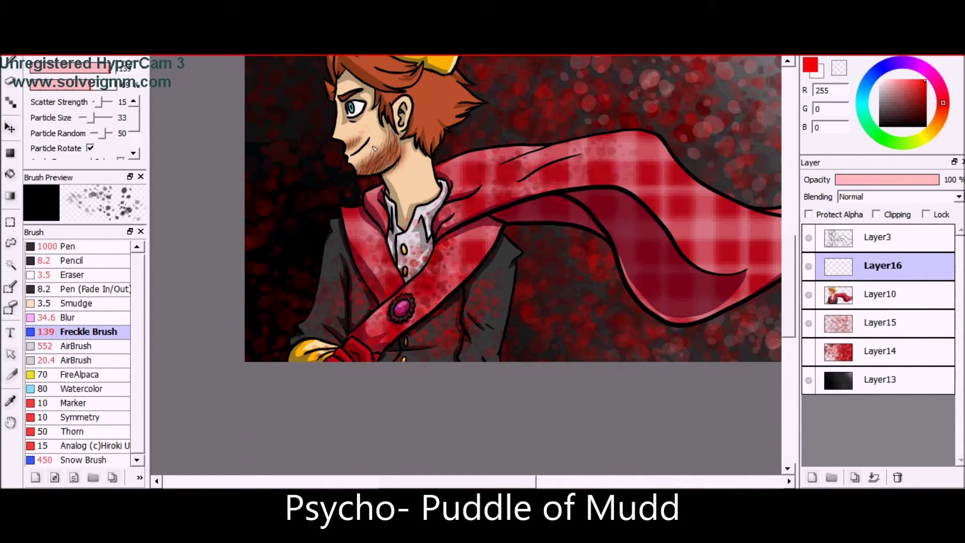
# - Spatter finer red freckles (RGB 255, 0, 0) on the neck at size 41.7 and lower the layer's opacity to 39%
pyautogui.moveTo(408, 183); pyautogui.dragTo(428, 211)
pyautogui.press('[')
pyautogui.press('[')
pyautogui.press('[')
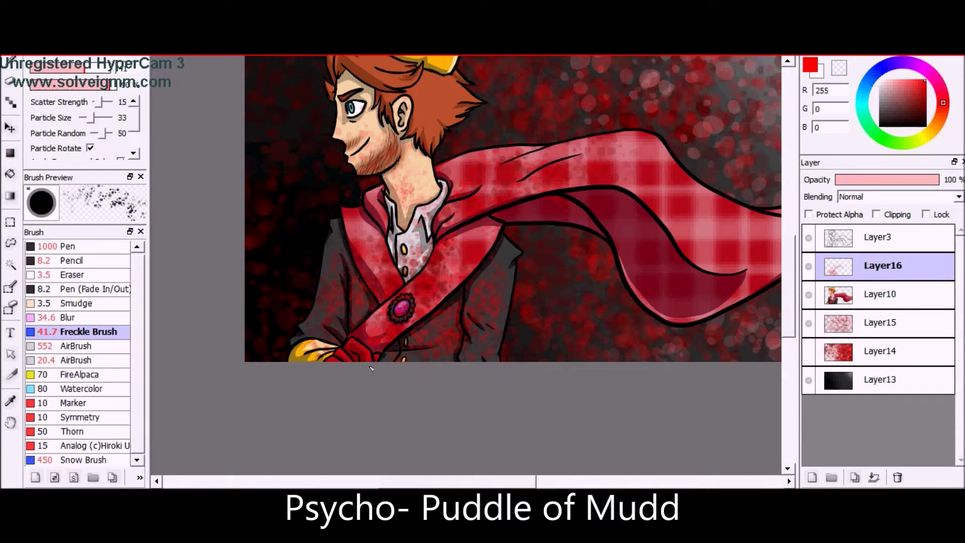
pyautogui.scroll(3, 381, 141)
pyautogui.click(878, 180)
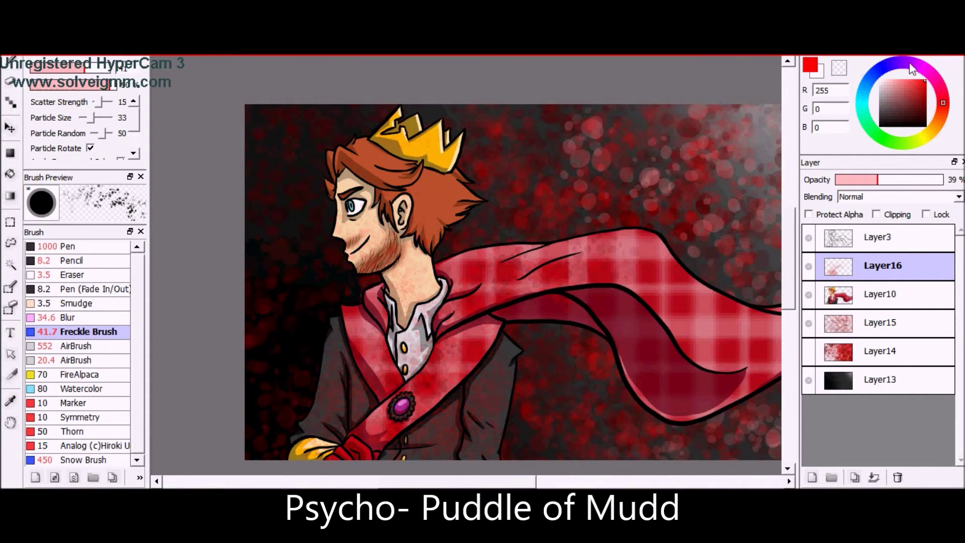
pyautogui.press(']')
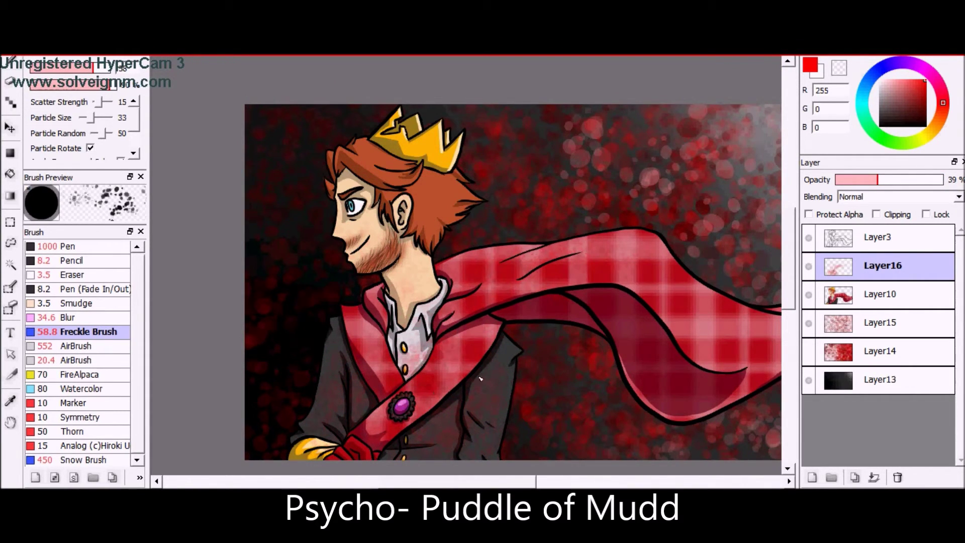
# - Discard the freckle layer over the figure and merge the background layers into one
pyautogui.hotkey('ctrl', '-')
pyautogui.keyDown('alt'); pyautogui.click(396, 376); pyautogui.keyUp('alt')
pyautogui.moveTo(910, 104); pyautogui.dragTo(926, 99)
pyautogui.hotkey('ctrl', '+')
pyautogui.hotkey('ctrl', '-')
pyautogui.moveTo(884, 265)
pyautogui.mouseDown()
pyautogui.moveTo(883, 297)
pyautogui.moveTo(901, 262)
pyautogui.mouseUp()
pyautogui.click(883, 294)
pyautogui.hotkey('ctrl', 'e')
pyautogui.hotkey('ctrl', 'e')
pyautogui.hotkey('ctrl', 'e')
# - Handwrite the artist's signature in dark red (RGB 147, 0, 0) on a new layer along the cape's upper edge
pyautogui.hotkey('ctrl', '+')
pyautogui.hotkey('ctrl', 'shift', 'n')
pyautogui.hotkey('ctrl', '+')
pyautogui.hotkey('ctrl', '+')
pyautogui.click(68, 246)
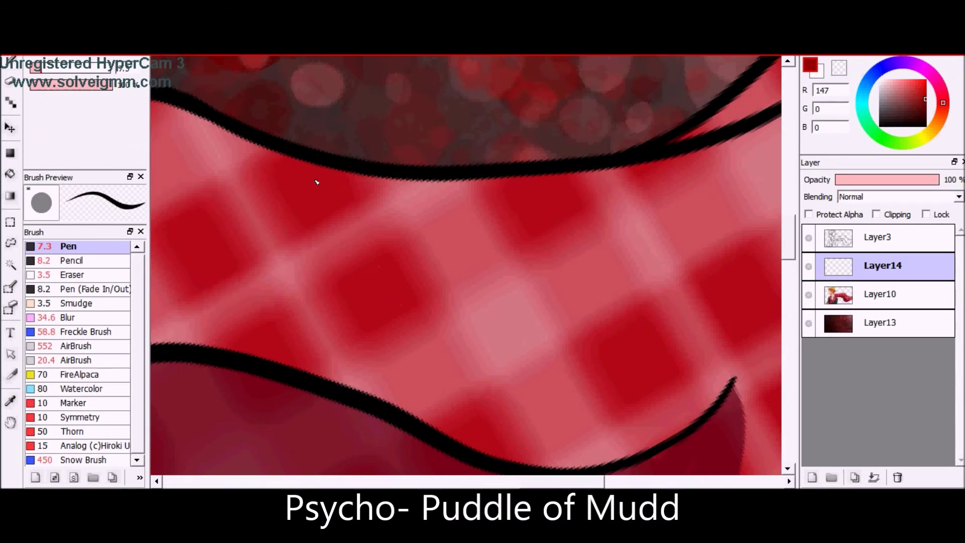
# - Set the signature layer to Overlay with protected alpha and recolour the signature light pink (RGB 255, 195, 197)
pyautogui.click(808, 214)
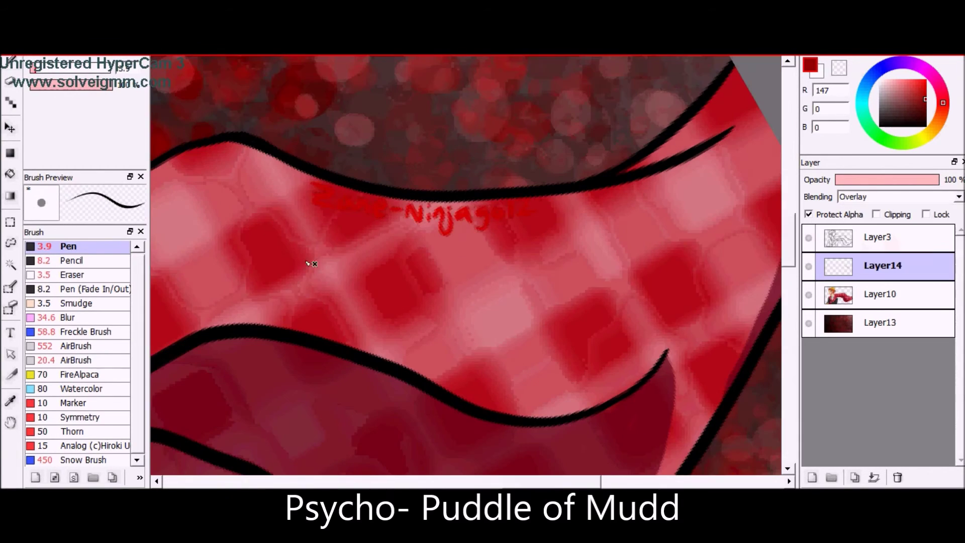
pyautogui.moveTo(60, 68); pyautogui.dragTo(125, 68)
pyautogui.moveTo(312, 201); pyautogui.dragTo(533, 211)
pyautogui.moveTo(926, 99); pyautogui.dragTo(909, 96)
pyautogui.hotkey('ctrl', '-')
pyautogui.hotkey('ctrl', '-')
pyautogui.press('Home')
pyautogui.hotkey('ctrl', '-')
pyautogui.hotkey('alt', 'f')
pyautogui.press('Escape')
pyautogui.hotkey('ctrl', '+')
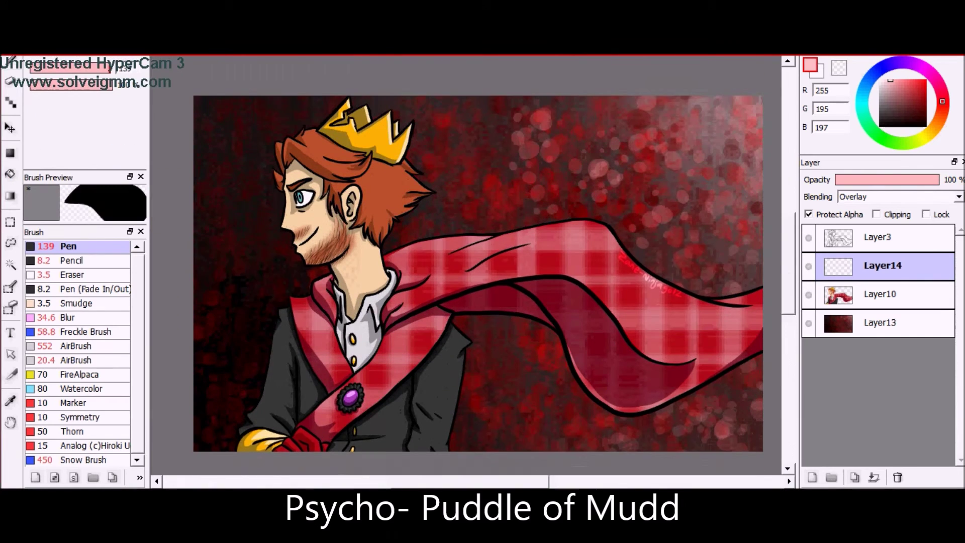